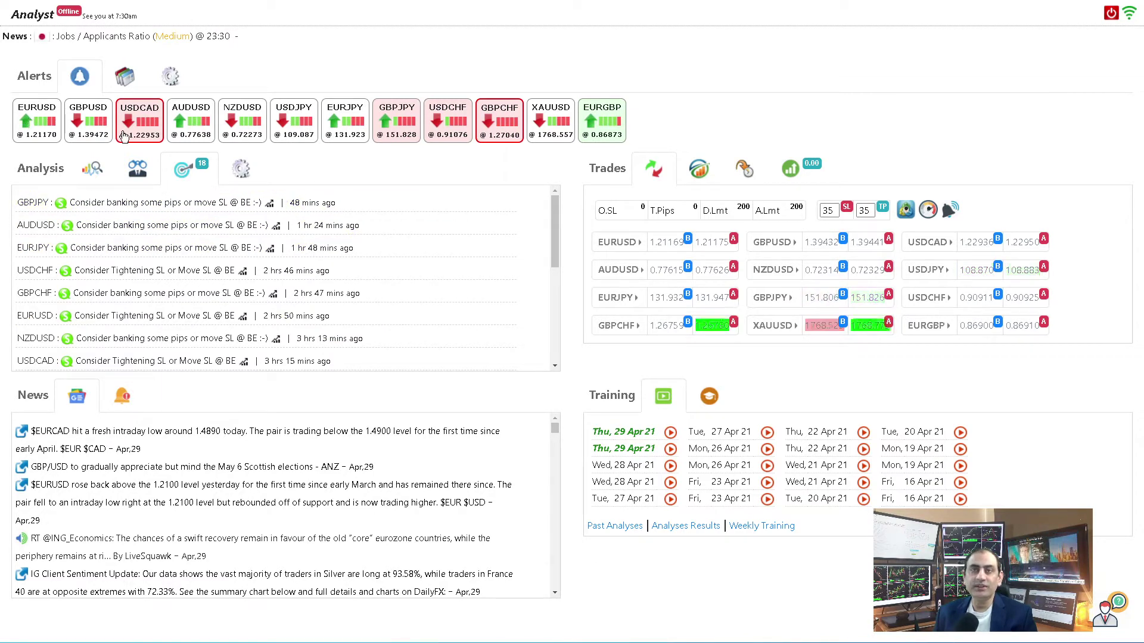
- Open the EURUSD alert chart maximized, highlight its three peaks near 18:53, 02:38 and 12:58, and draw the rising neckline with its breakout point
click(54, 134)
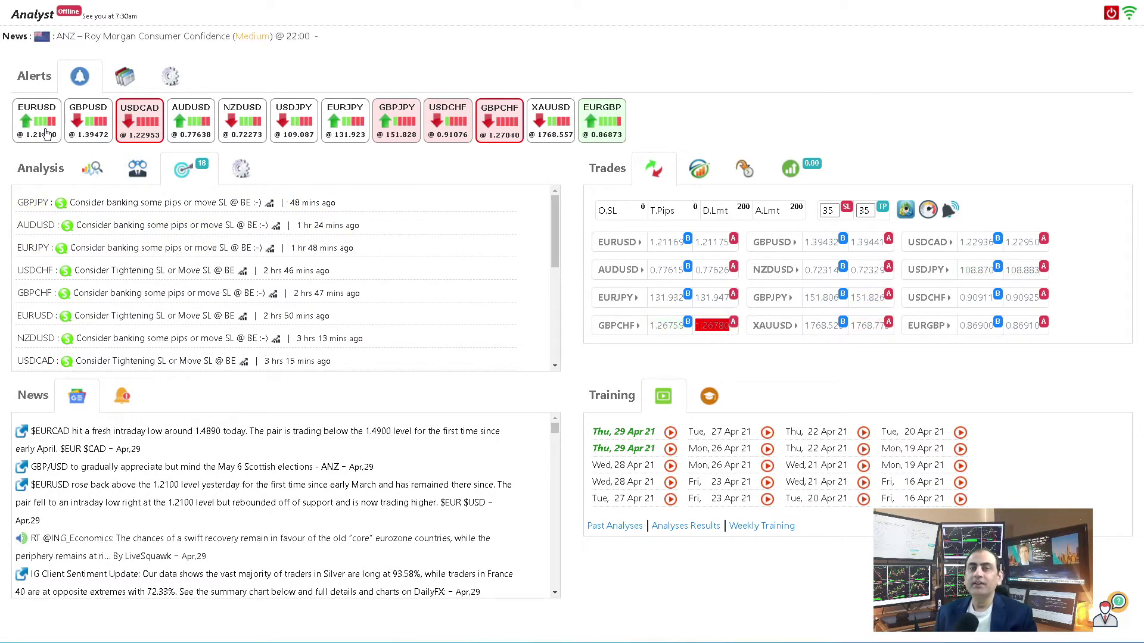
double_click(166, 151)
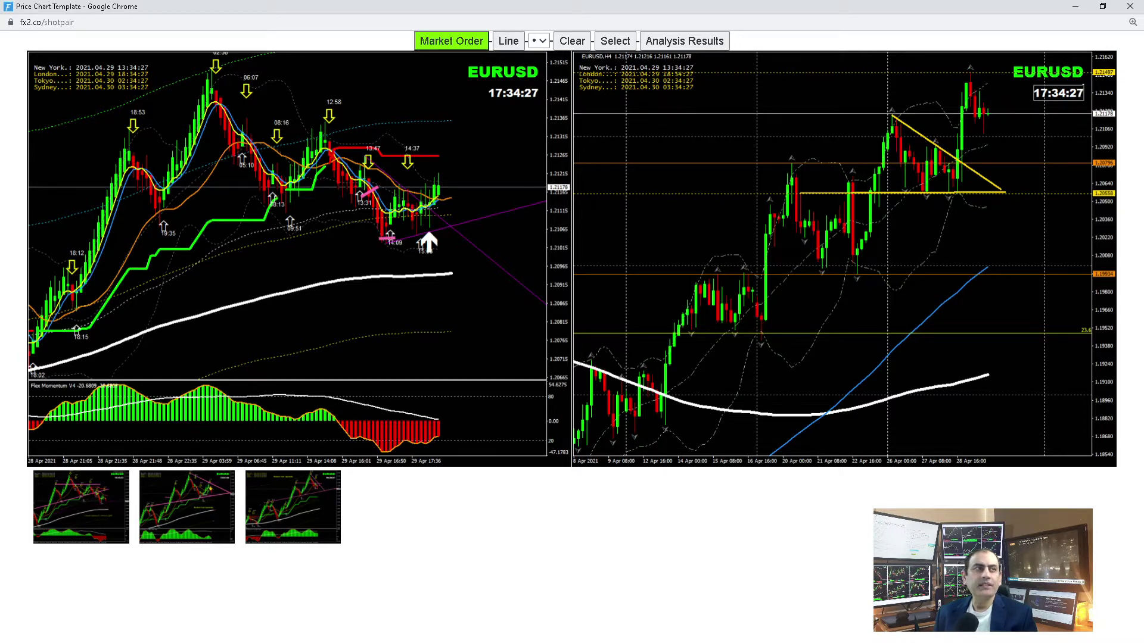
mouse_move(204, 67)
mouse_down()
mouse_move(212, 81)
mouse_move(218, 65)
mouse_up()
drag(331, 111, 327, 111)
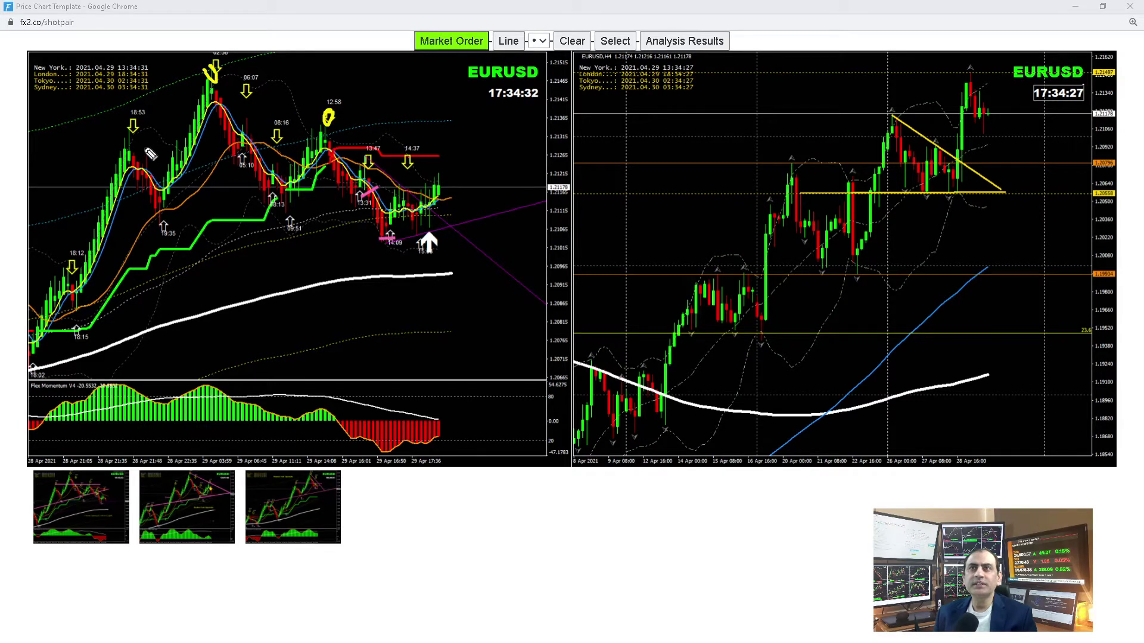
drag(135, 125, 149, 123)
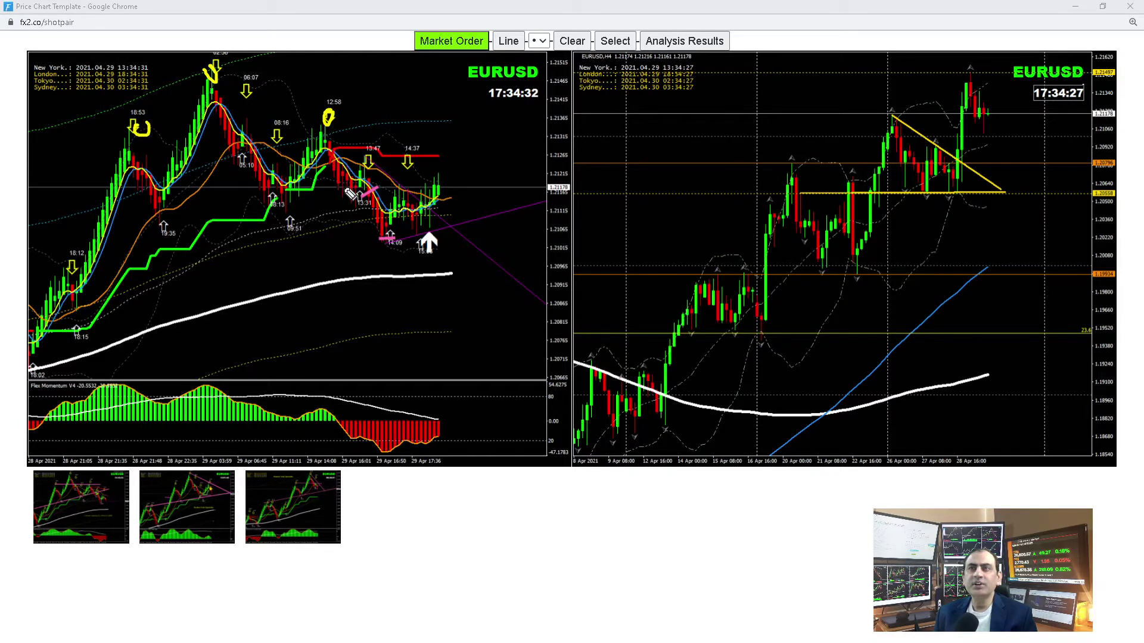
drag(346, 193, 371, 182)
drag(162, 228, 382, 168)
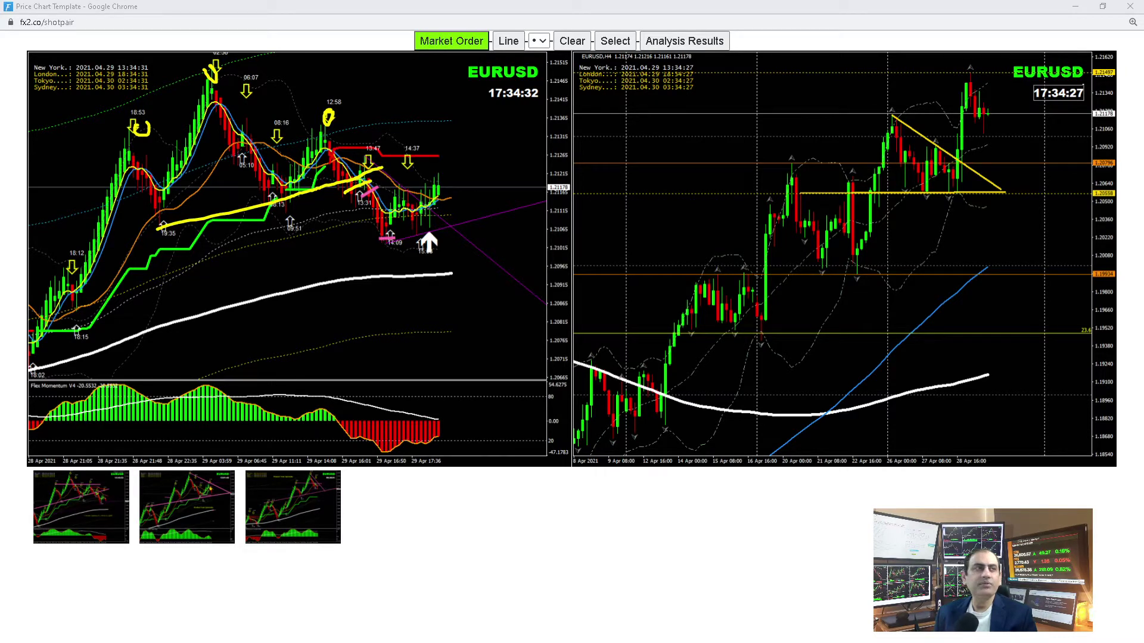
- Review the EURUSD analysis results in a widened window with the chart markings cleared, and return to the dashboard
click(679, 42)
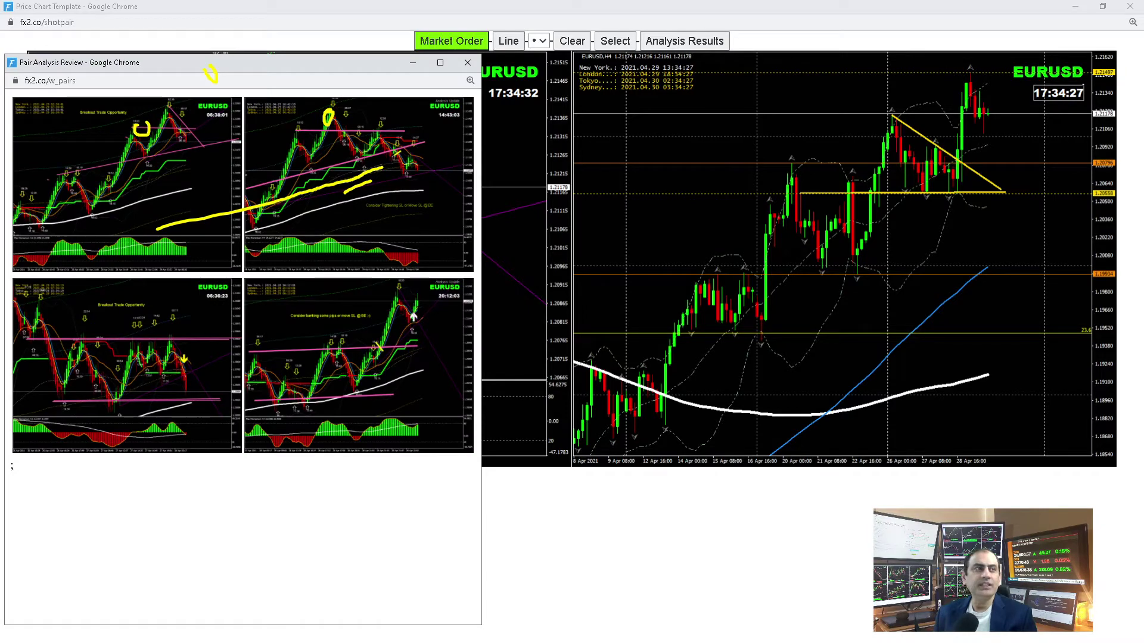
key(Escape)
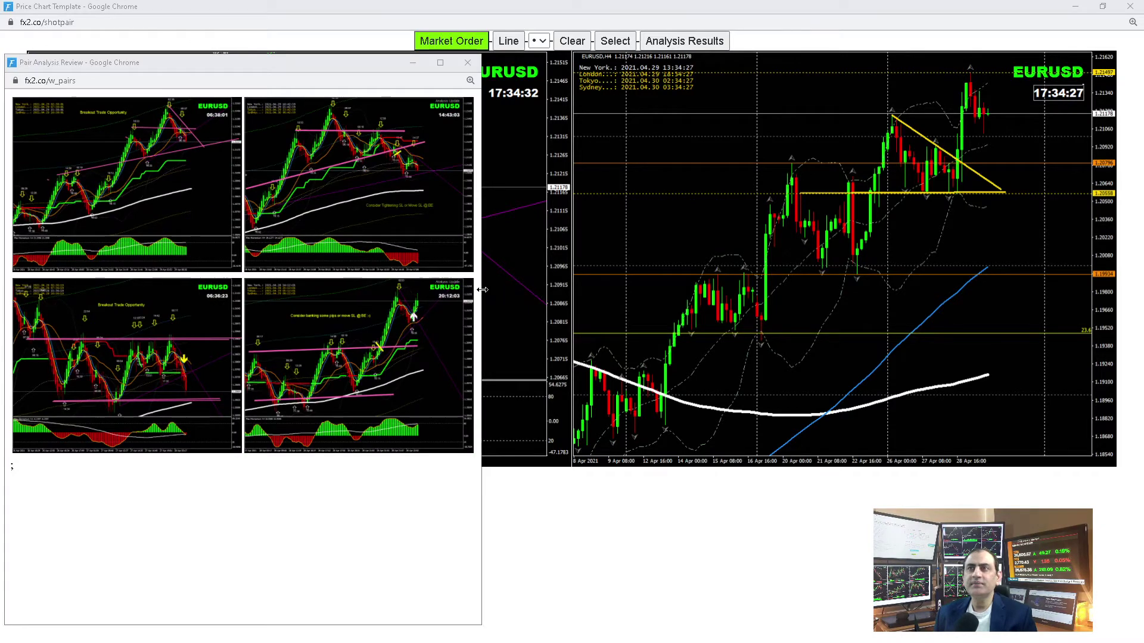
drag(486, 289, 811, 289)
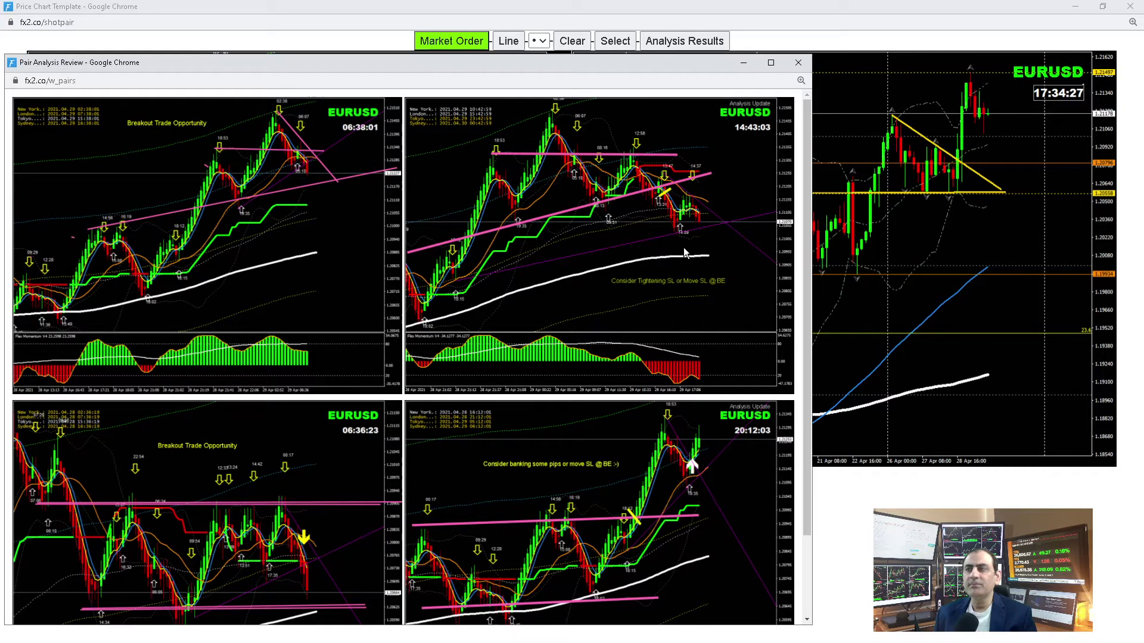
click(798, 63)
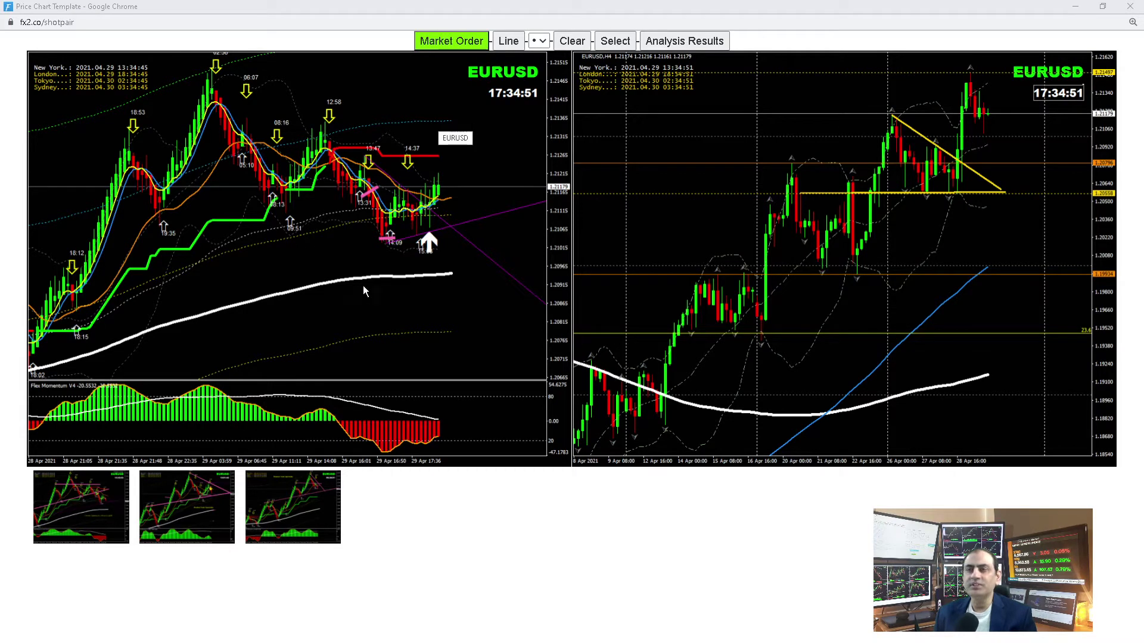
click(1102, 6)
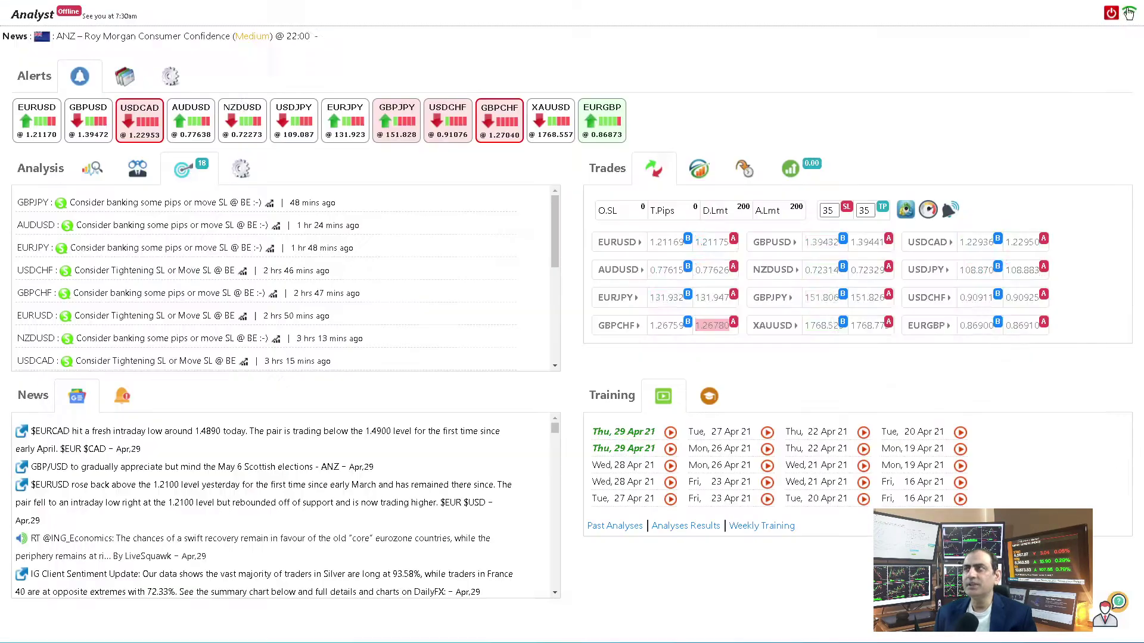
- View the GBPUSD chart maximized, review its analysis results in a widened window, and close both windows
double_click(223, 152)
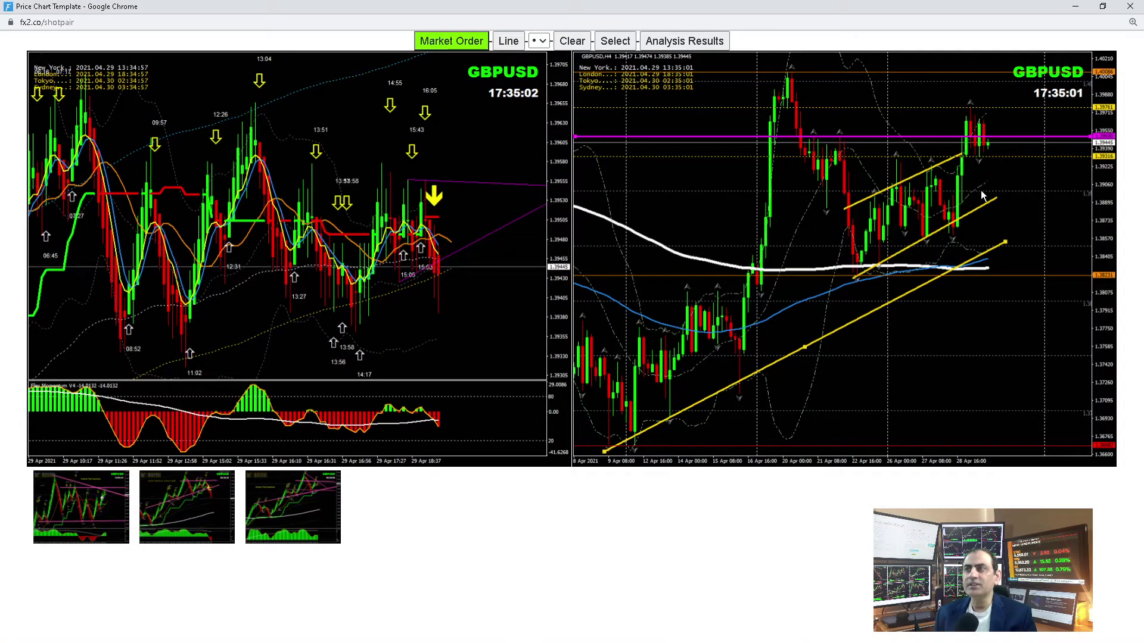
click(684, 40)
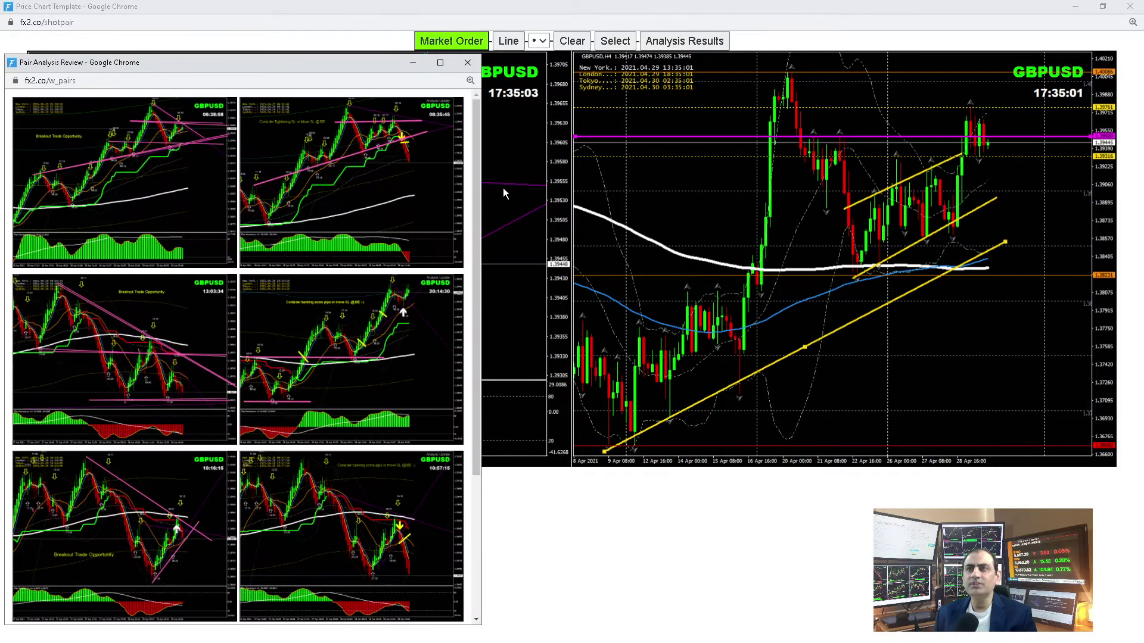
drag(481, 191, 711, 193)
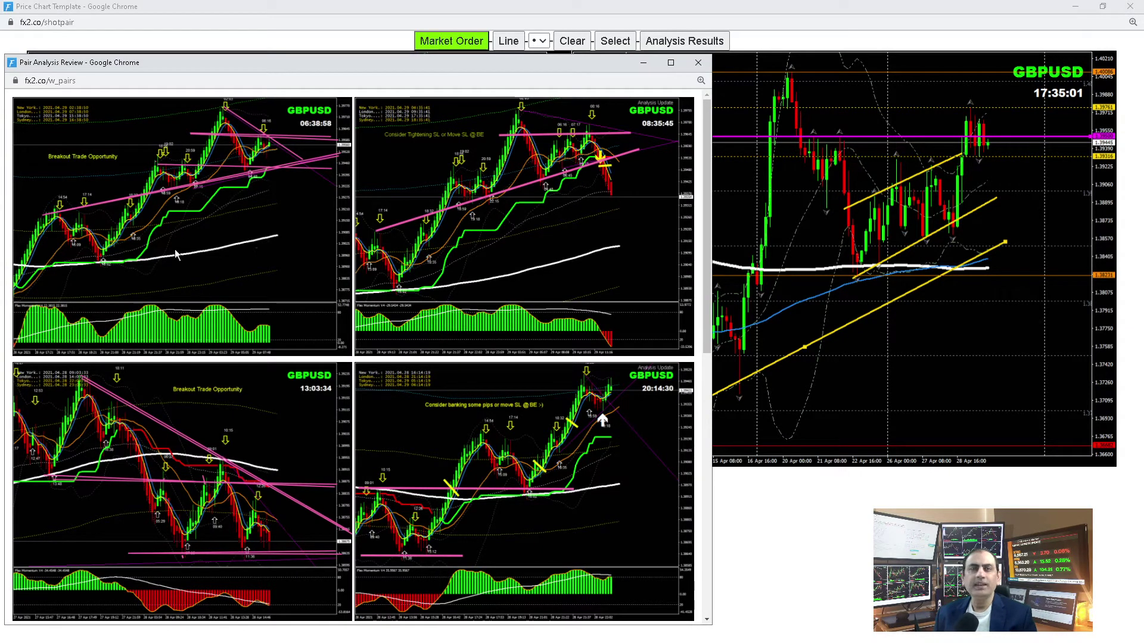
click(698, 62)
click(1130, 6)
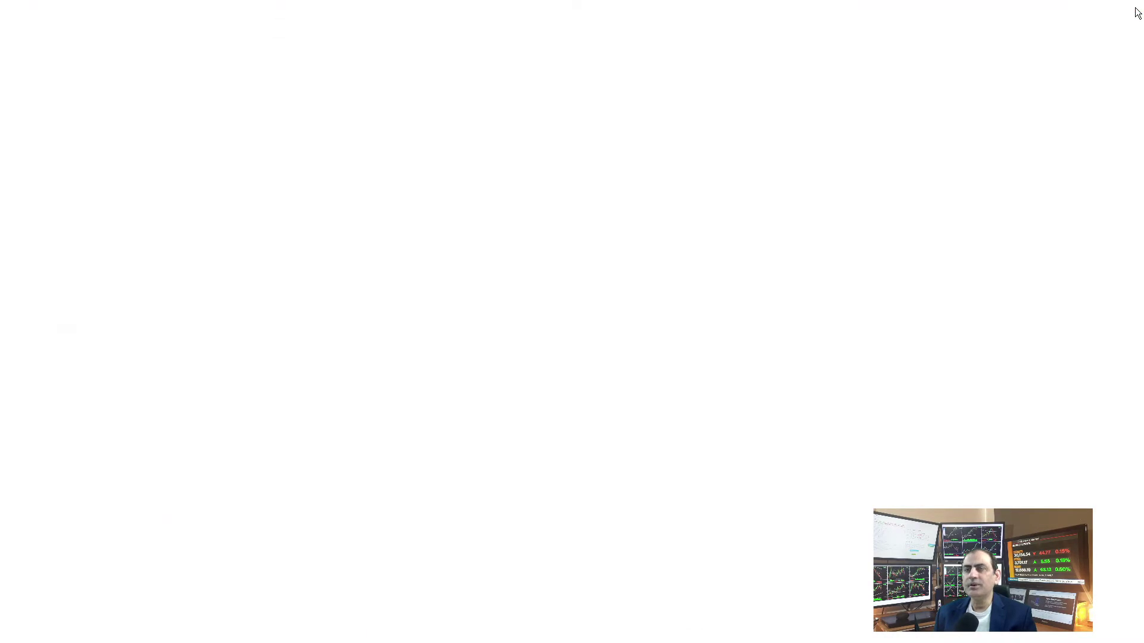
- Open the USDCAD alert chart in a maximized window
click(113, 113)
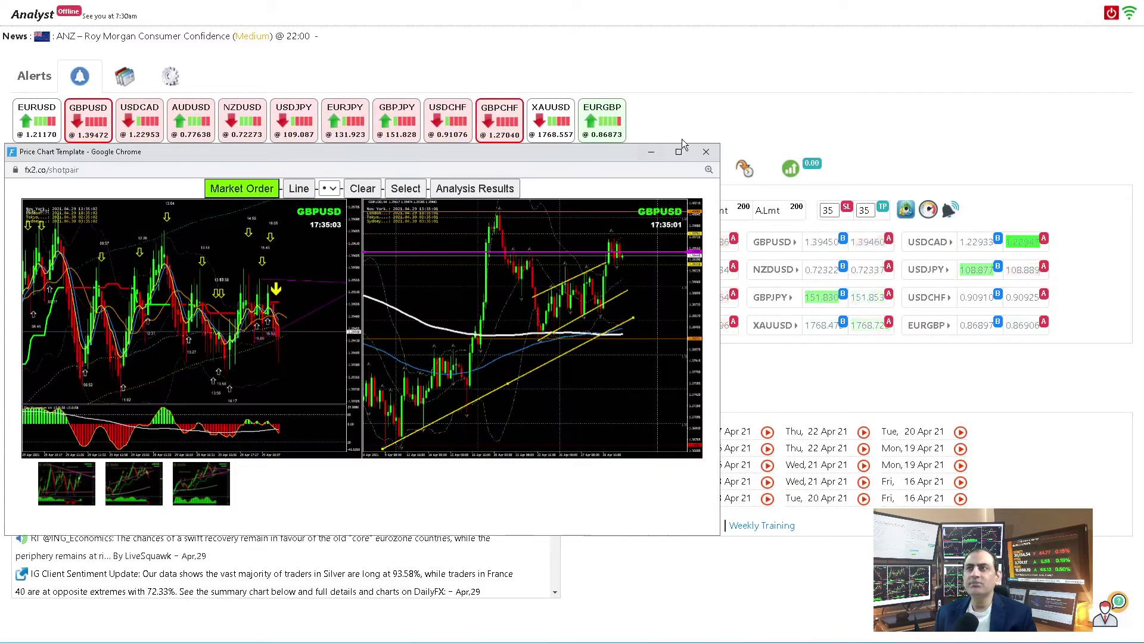
click(709, 152)
click(160, 136)
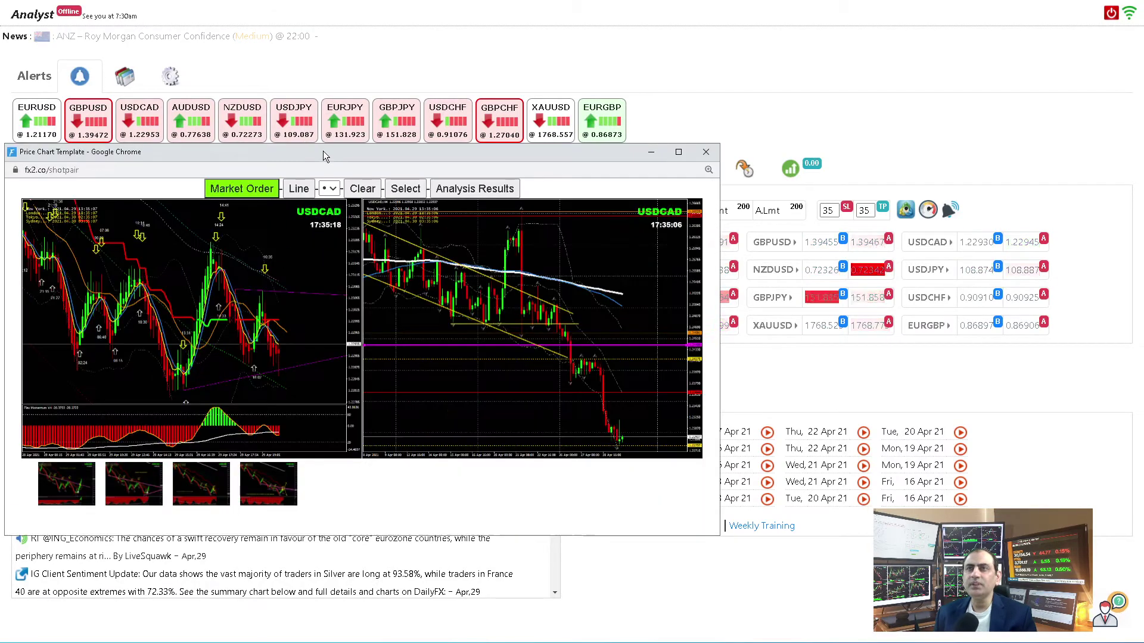
double_click(324, 152)
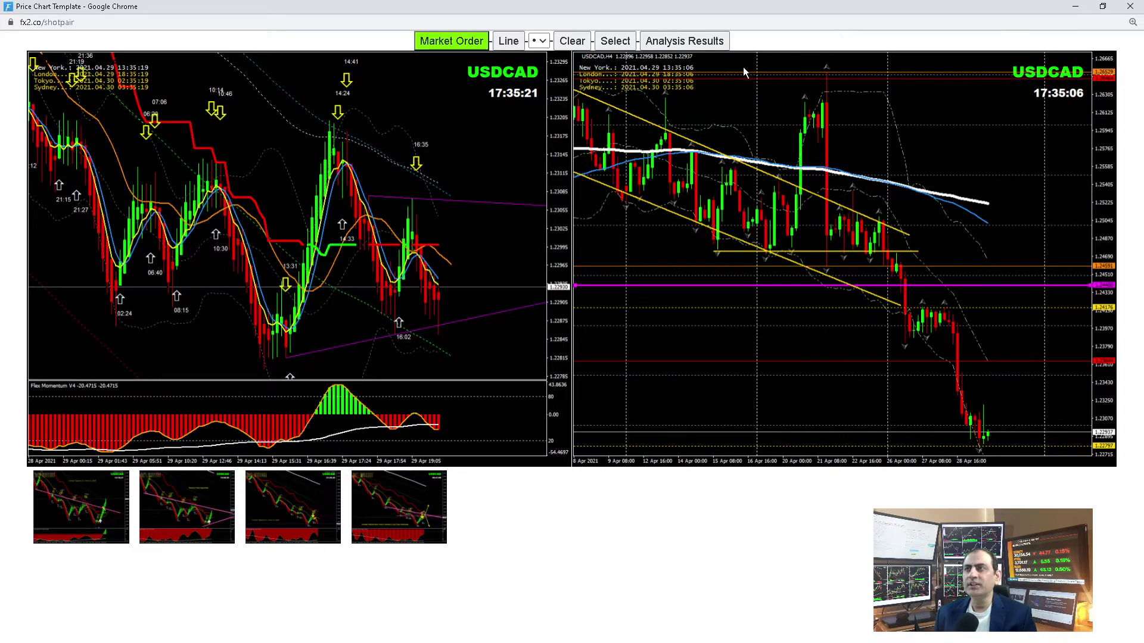
- Review the USDCAD analysis results in a widened window, including the older analyses, and close the results and the chart
click(684, 41)
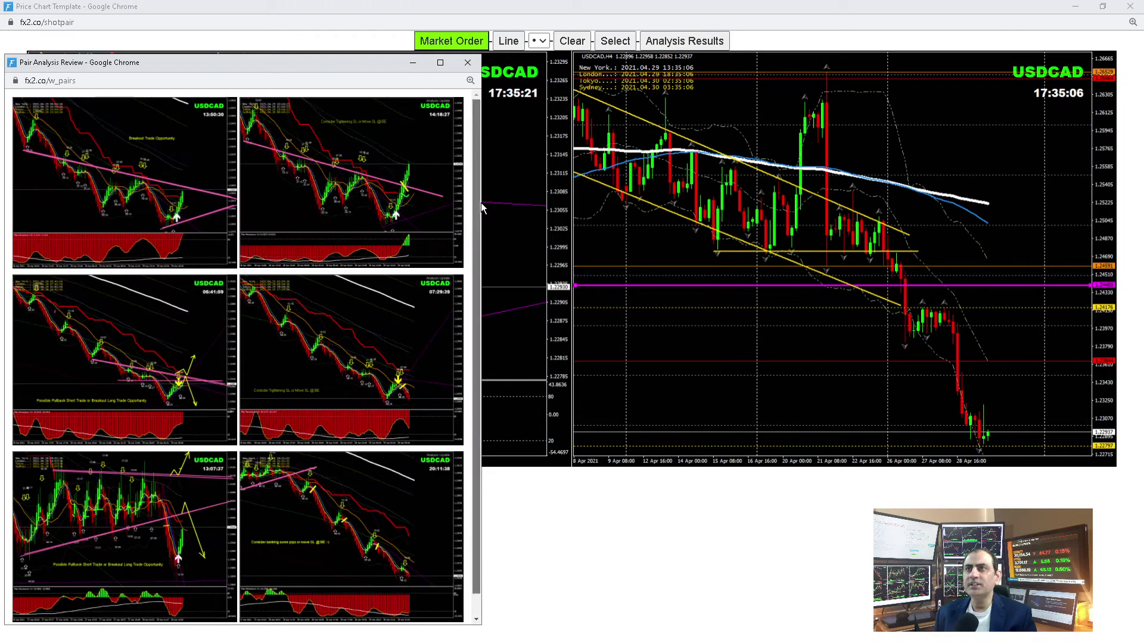
drag(483, 202, 694, 206)
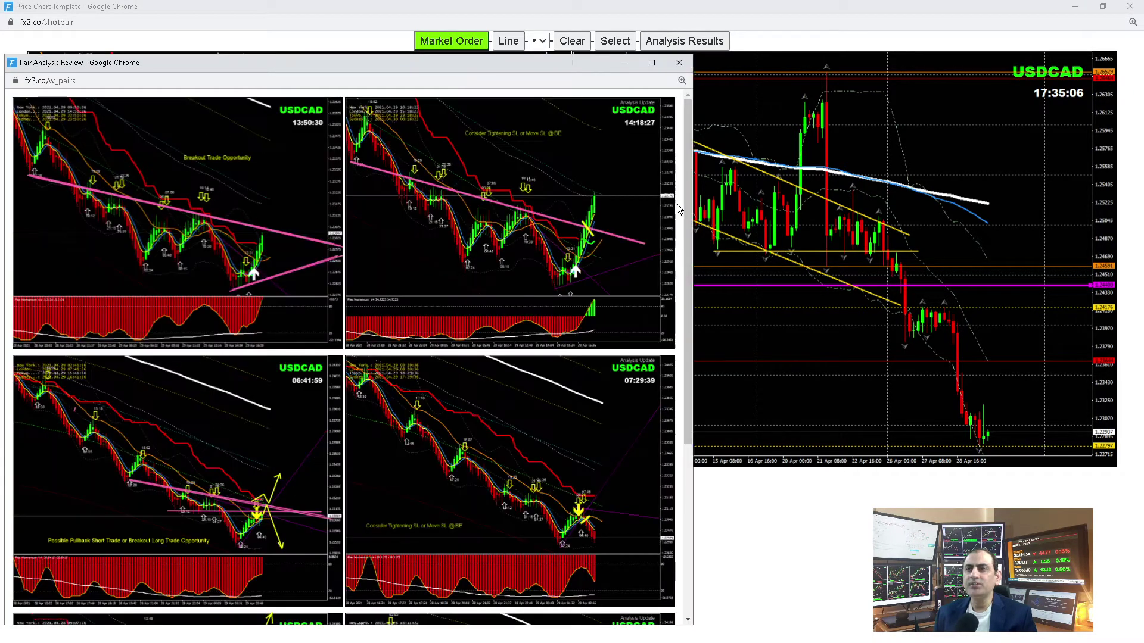
scroll(384, 359, down, 3)
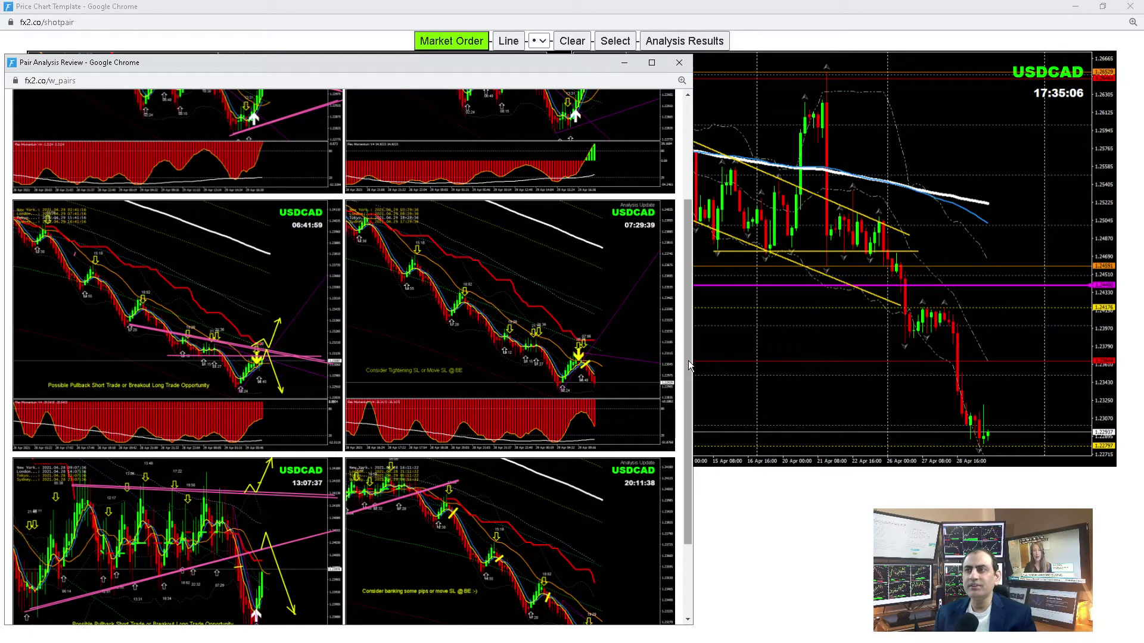
scroll(375, 200, up, 3)
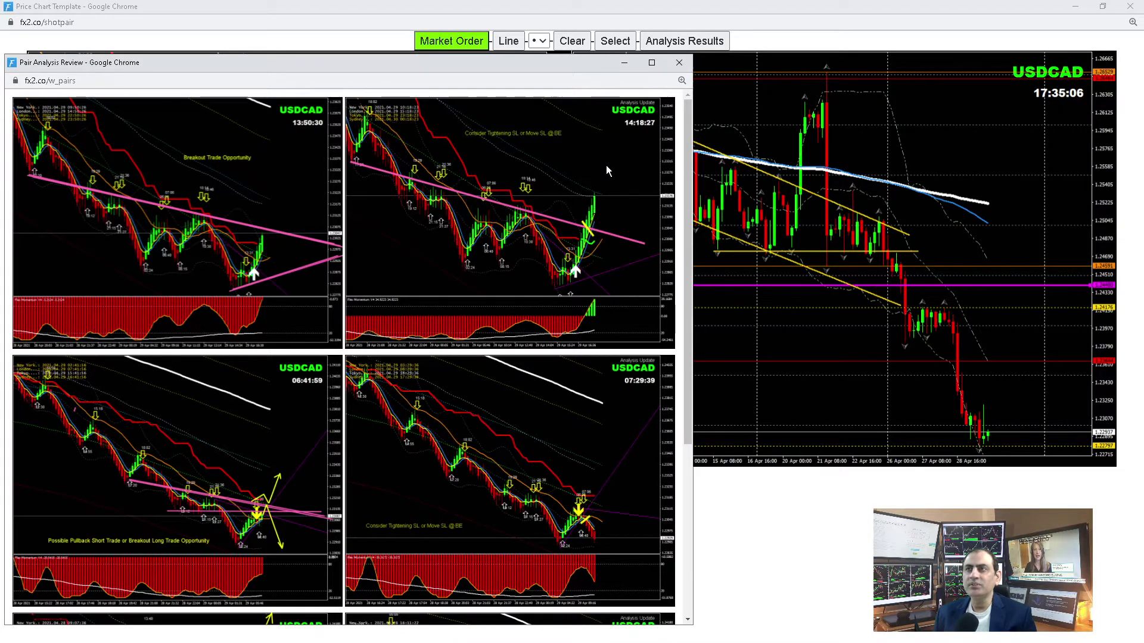
click(678, 63)
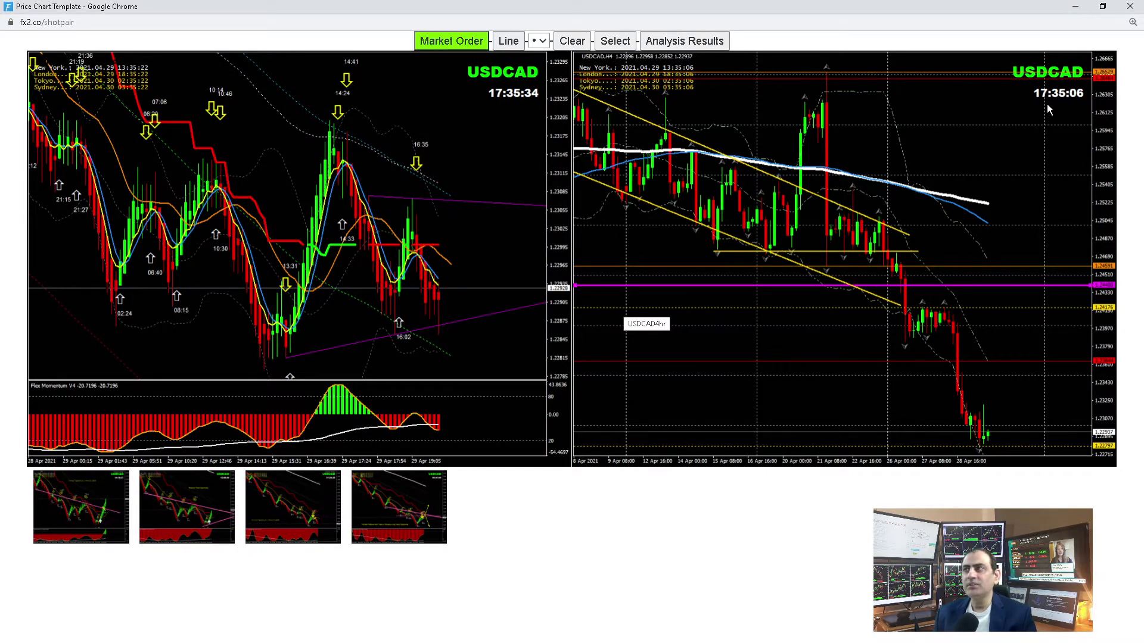
click(1130, 9)
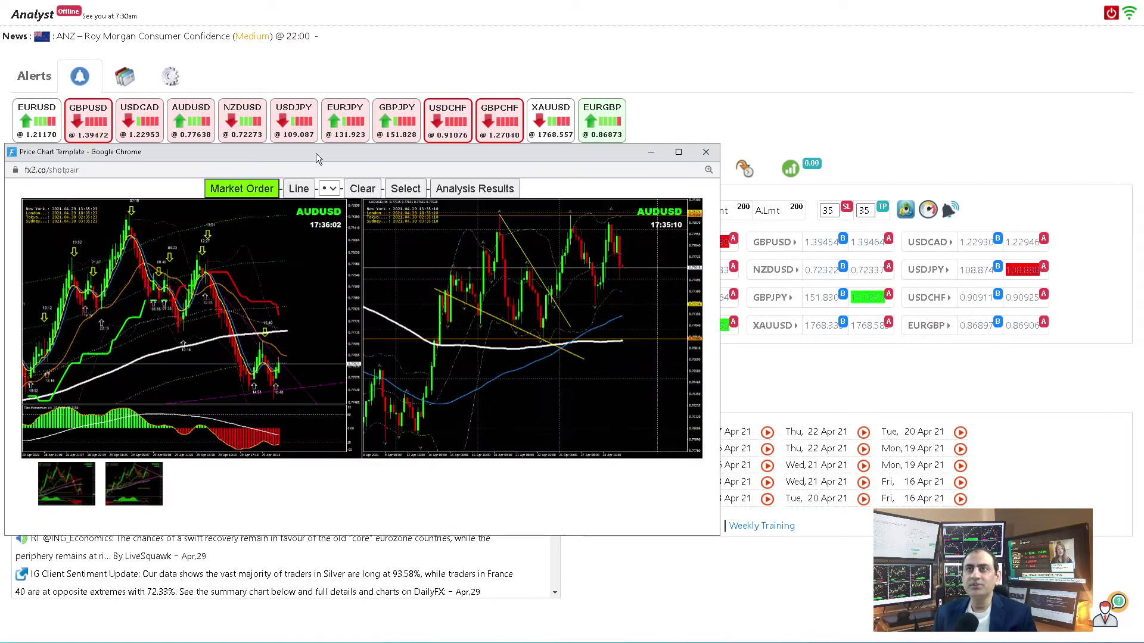
- Maximize the AUDUSD chart, mark the three matching highs on the four-hour chart with a horizontal resistance line, and mark the latest decline
double_click(316, 153)
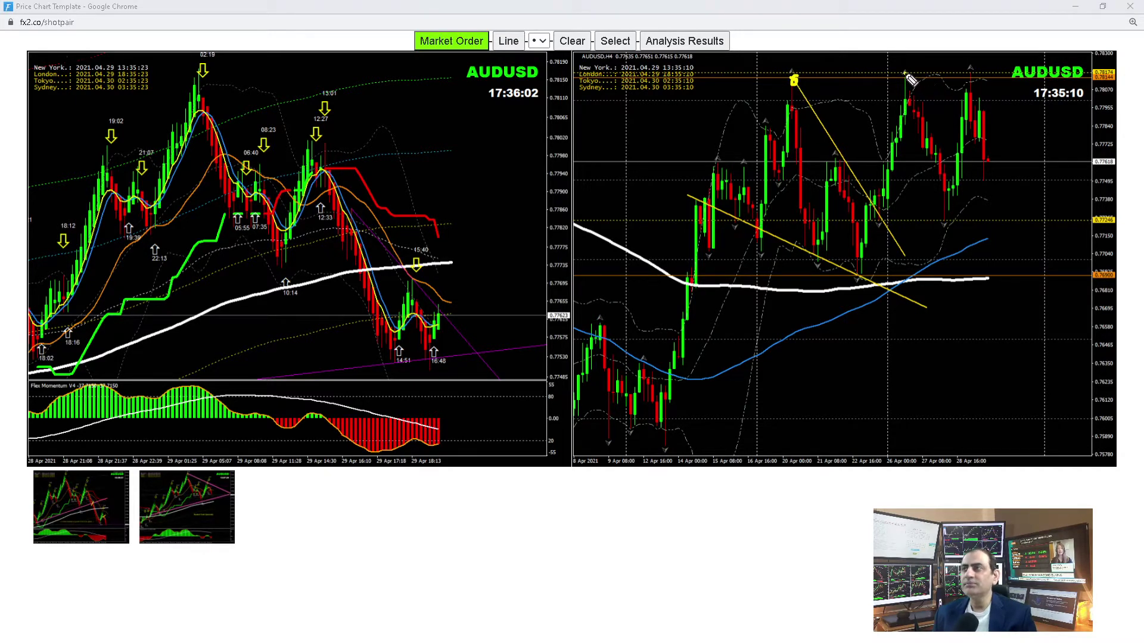
drag(912, 87, 905, 71)
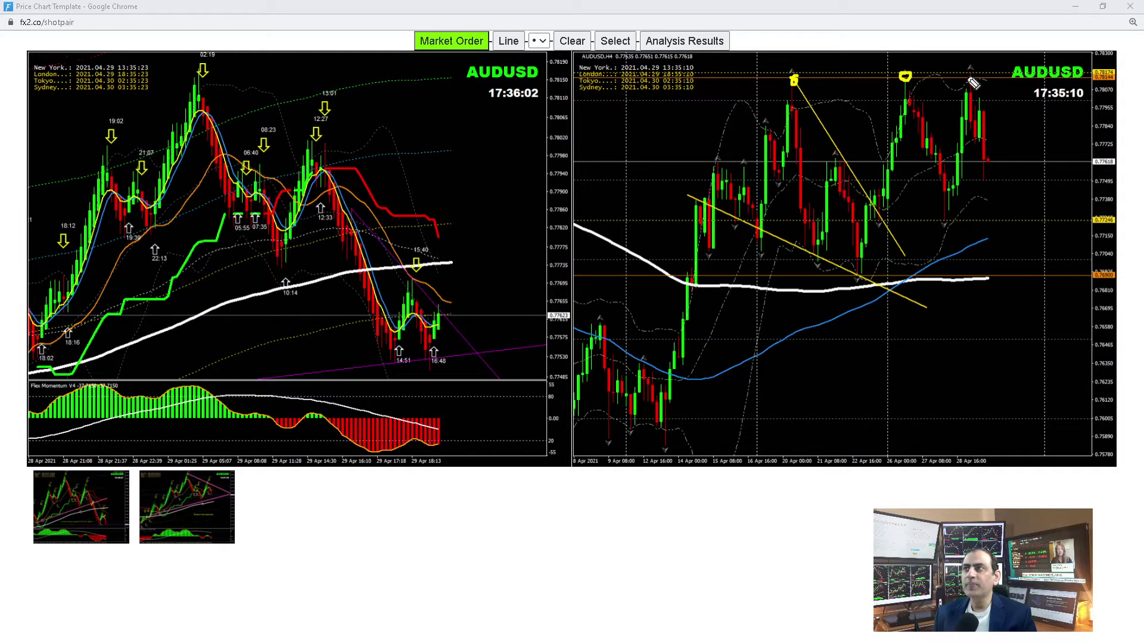
drag(974, 80, 969, 74)
drag(798, 82, 983, 84)
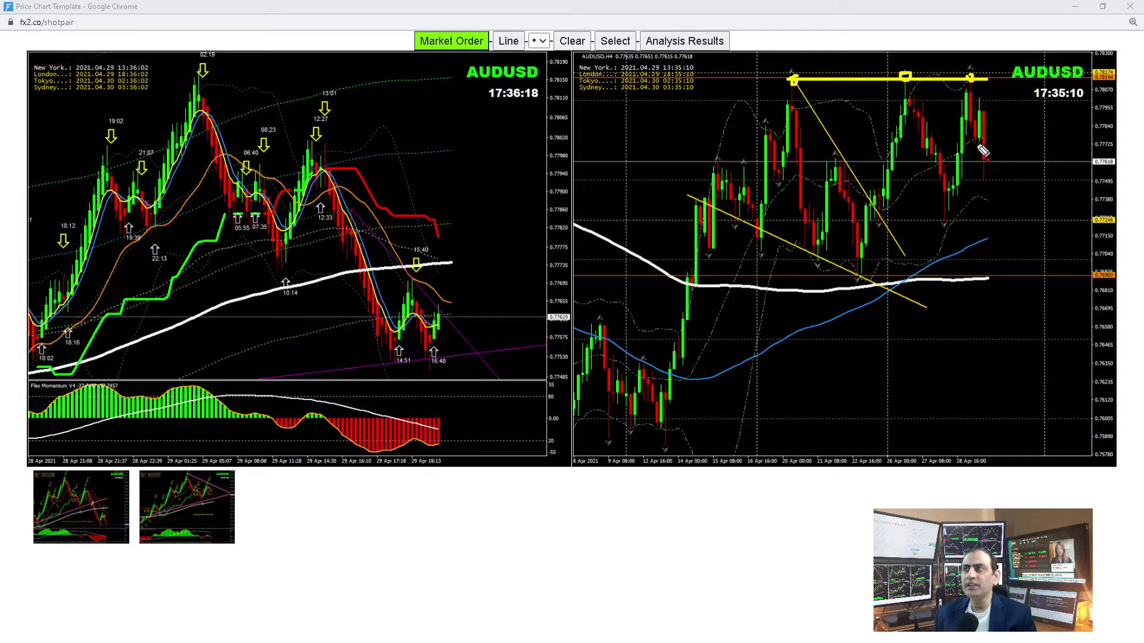
drag(976, 146, 986, 139)
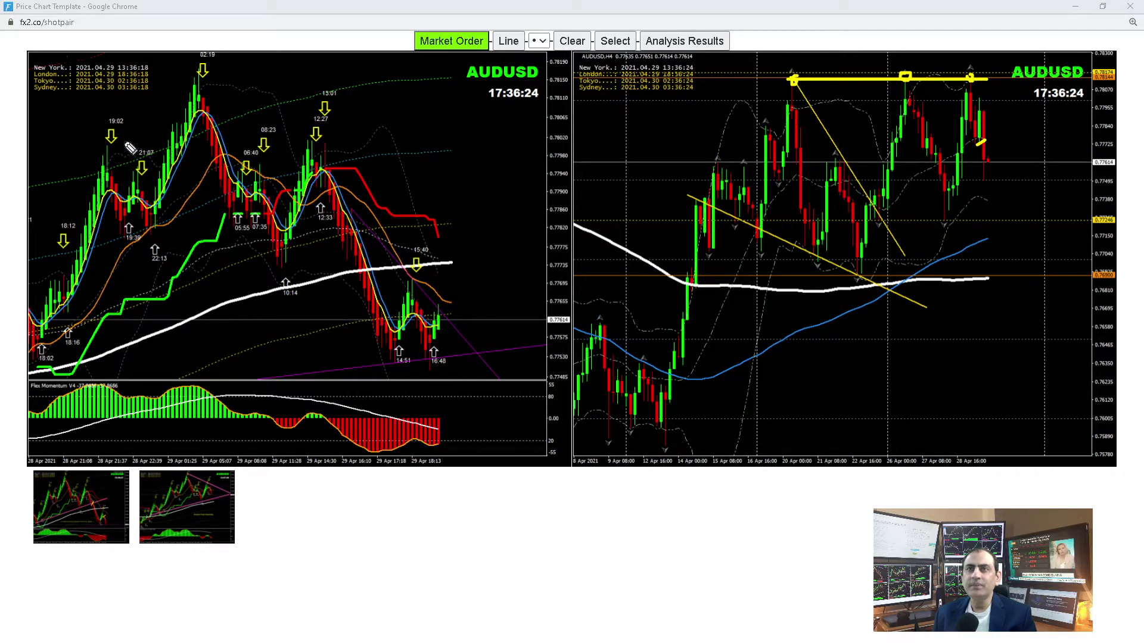
- Highlight the three peaks near 19:02, 02:19 and 12:27 on the AUDUSD intraday chart and draw the rising neckline with its breakout point
drag(132, 148, 126, 142)
drag(210, 80, 212, 79)
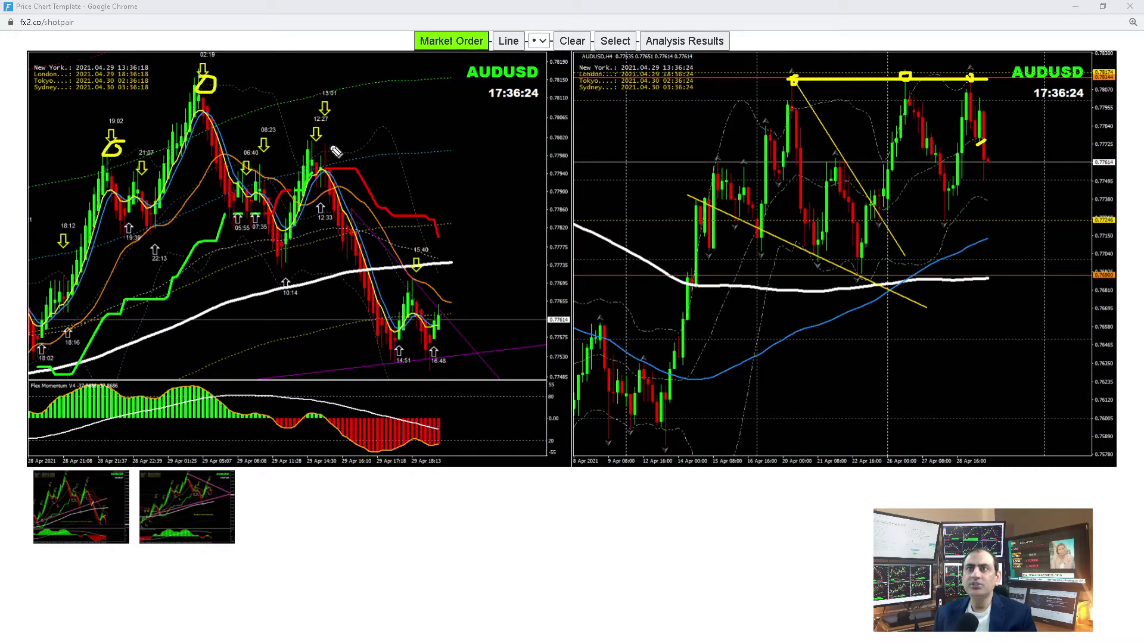
mouse_move(331, 148)
mouse_down()
mouse_move(307, 148)
mouse_move(327, 136)
mouse_up()
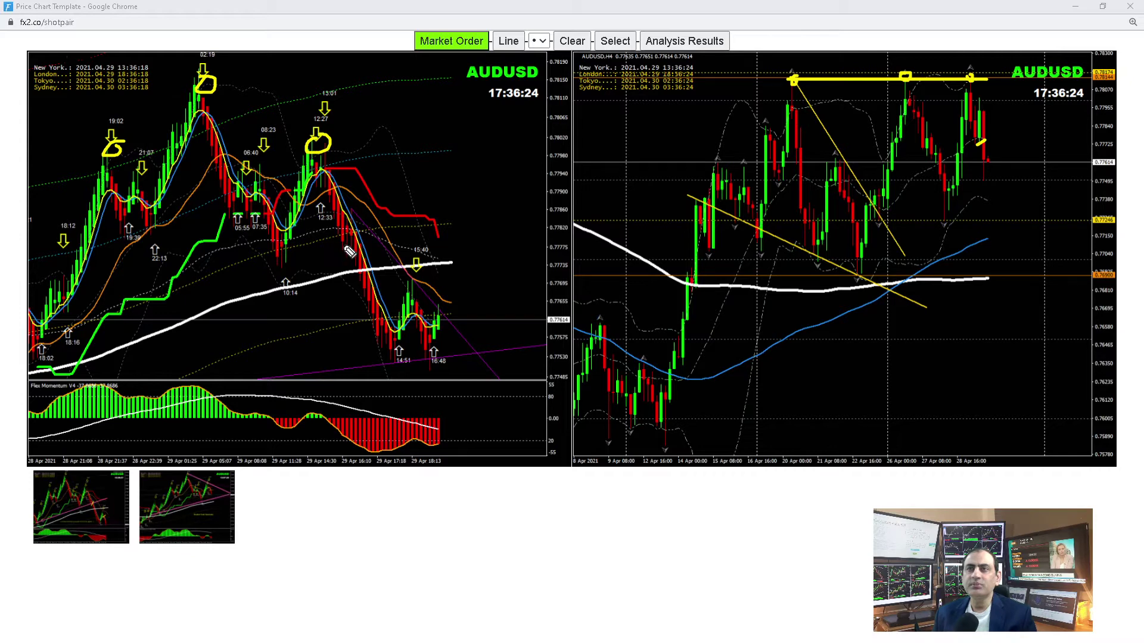
drag(344, 245, 367, 237)
drag(37, 349, 408, 215)
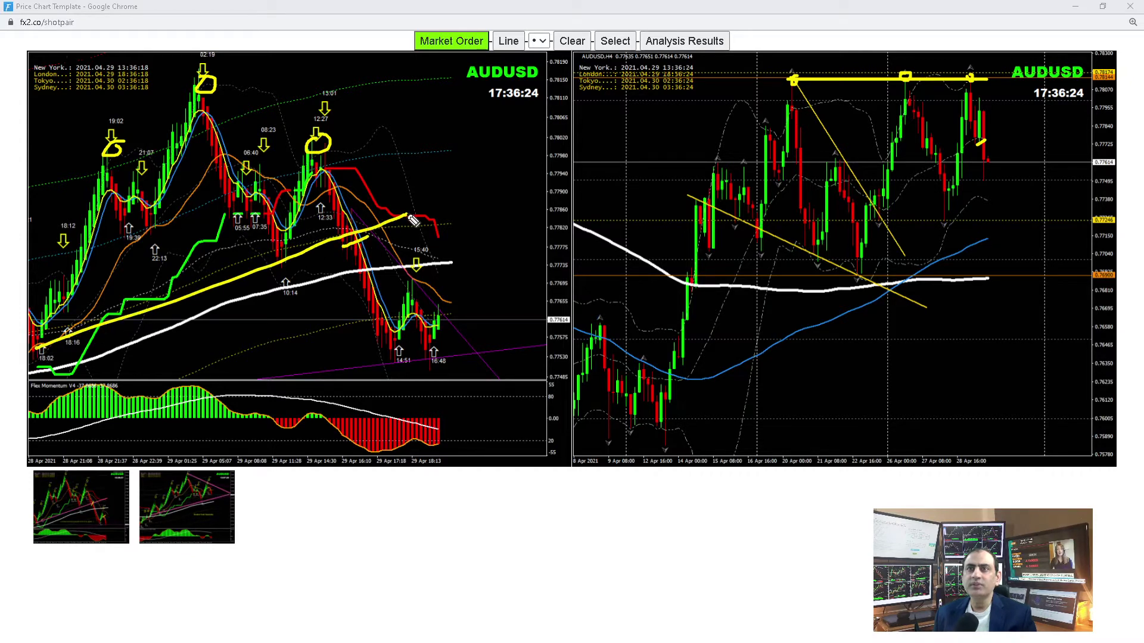
drag(352, 250, 378, 235)
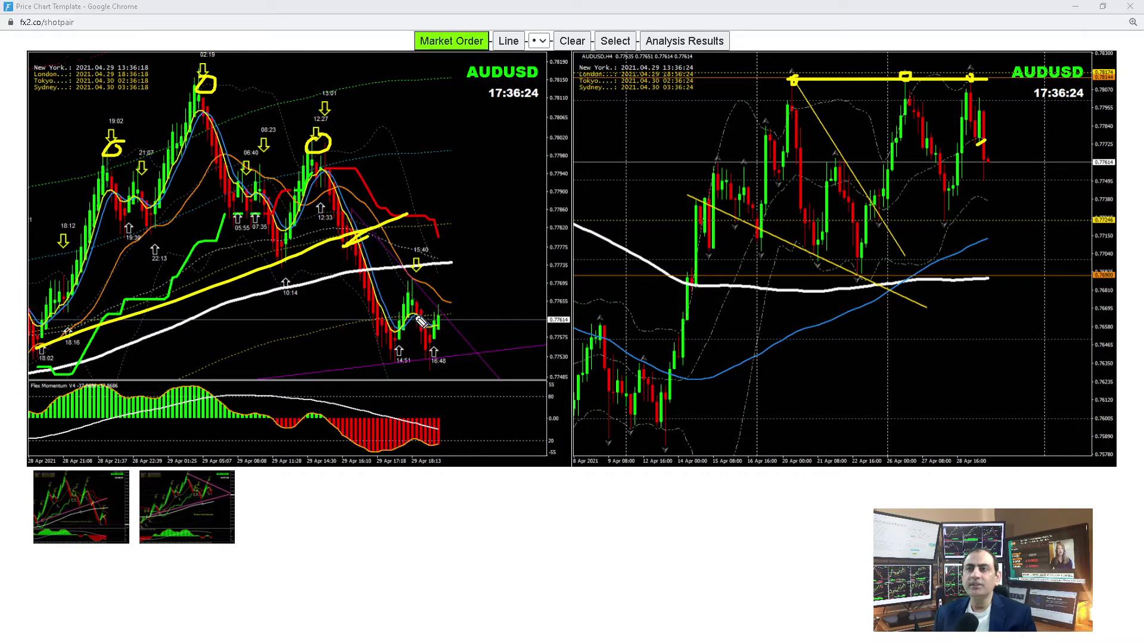
- Mark the pullback after 15:40 on the AUDUSD intraday chart and draw horizontal support lines under the recent lows on both charts
drag(411, 326, 427, 309)
drag(364, 360, 438, 359)
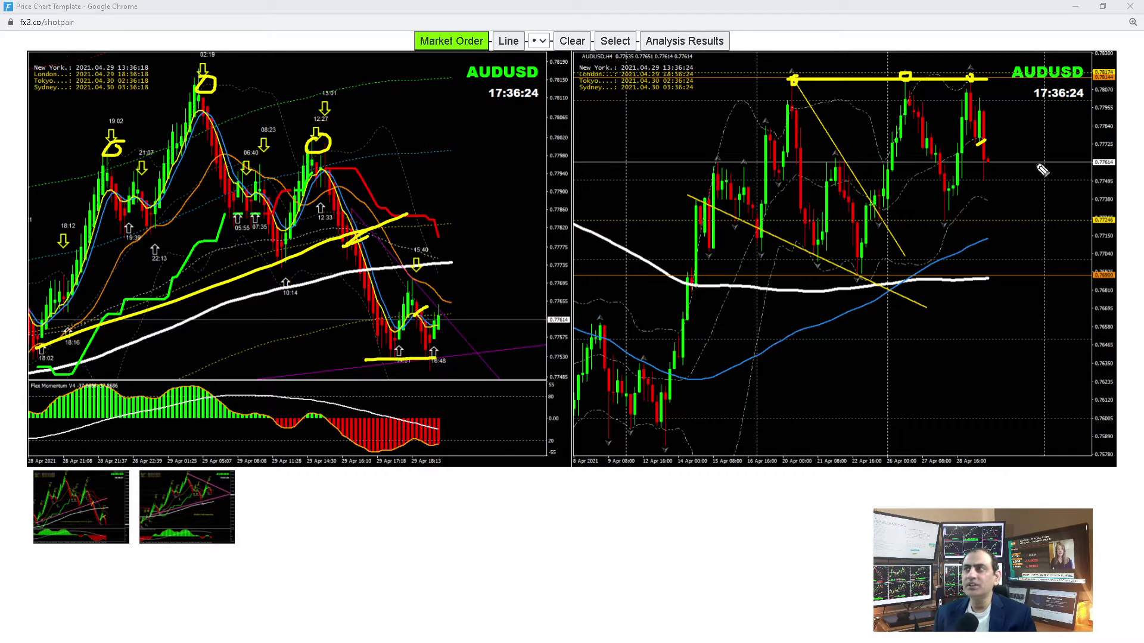
drag(810, 179, 1020, 179)
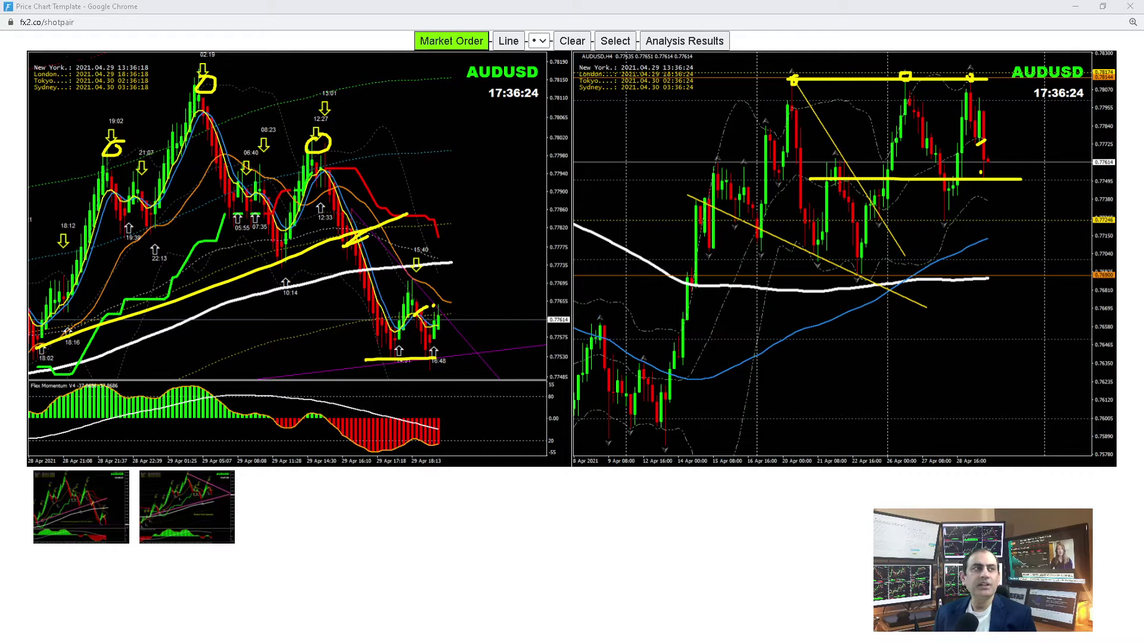
- Review the AUDUSD analysis results in a widened window with the chart markings cleared, and close the results and the chart
click(675, 43)
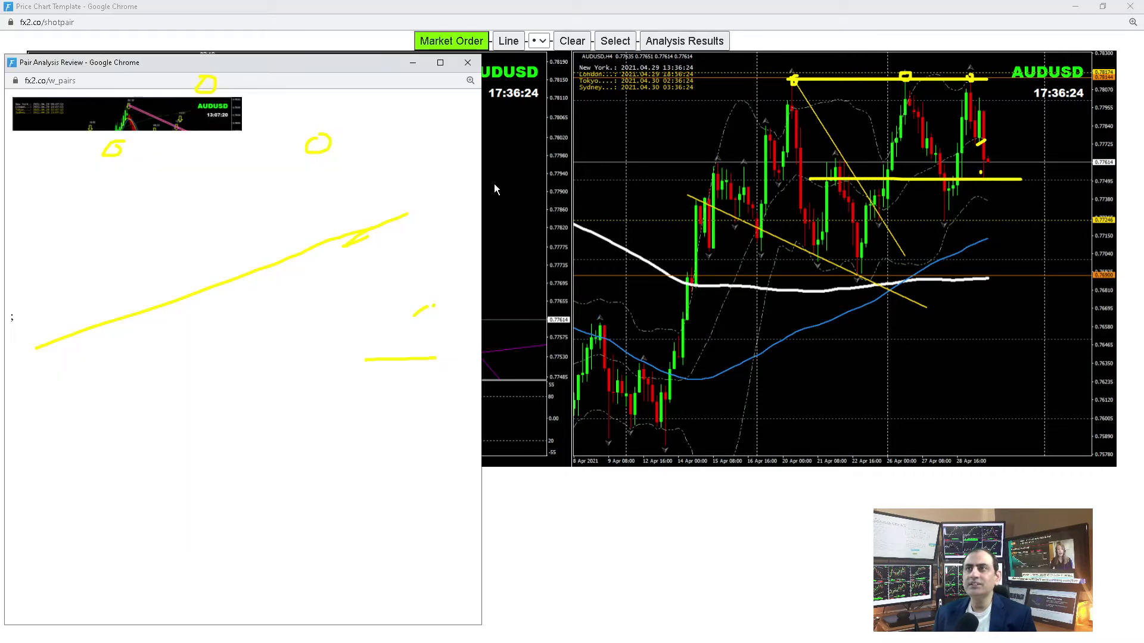
key(Escape)
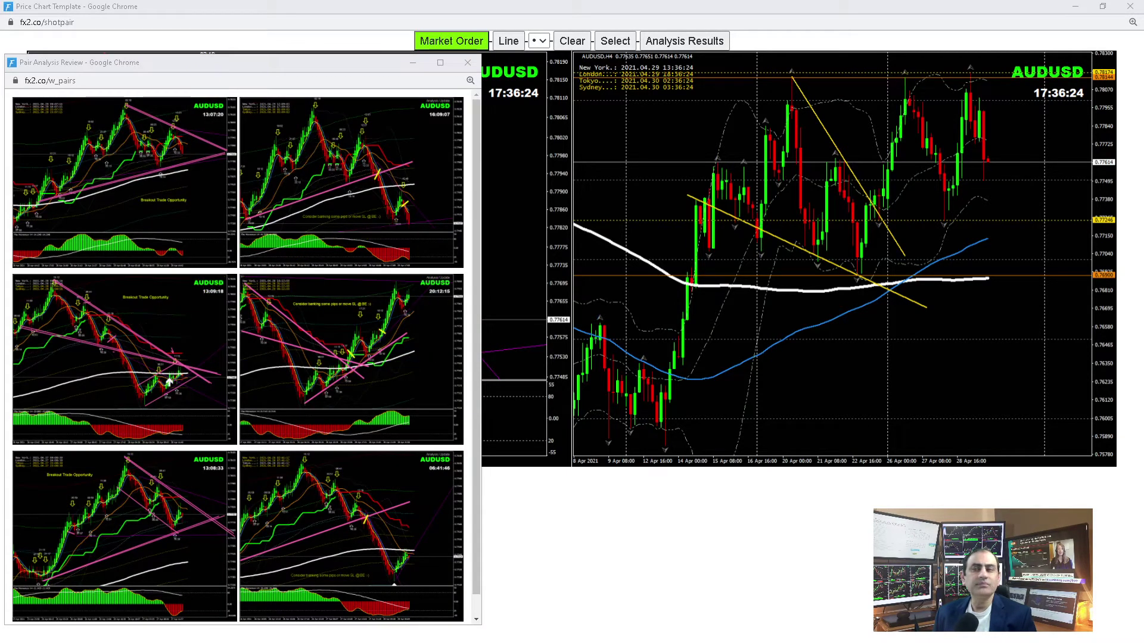
drag(482, 249, 766, 250)
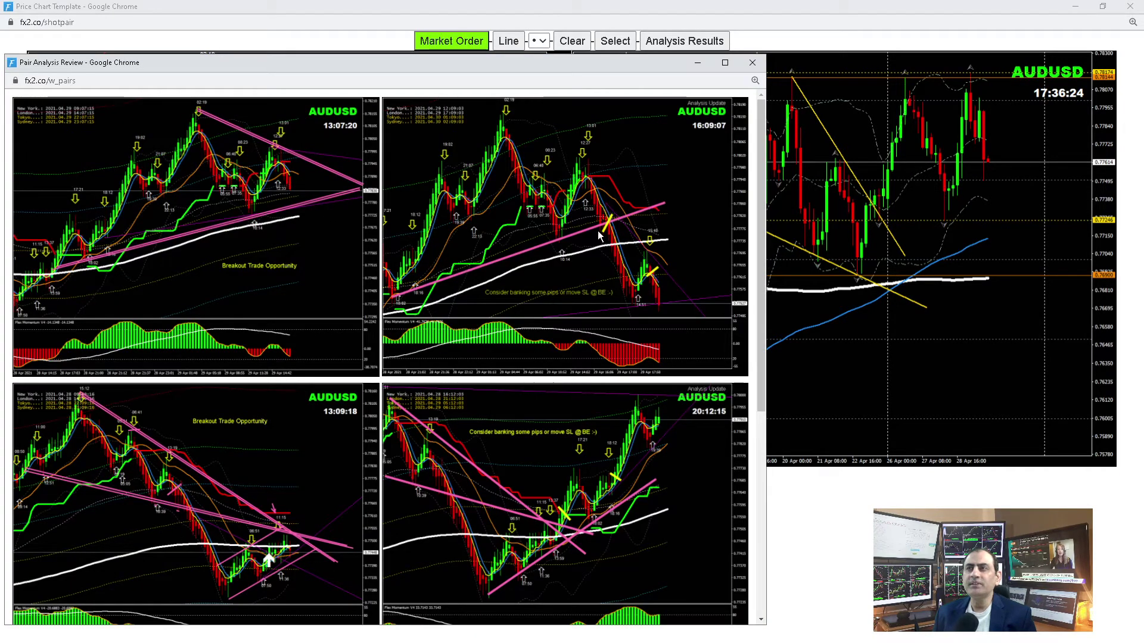
click(750, 63)
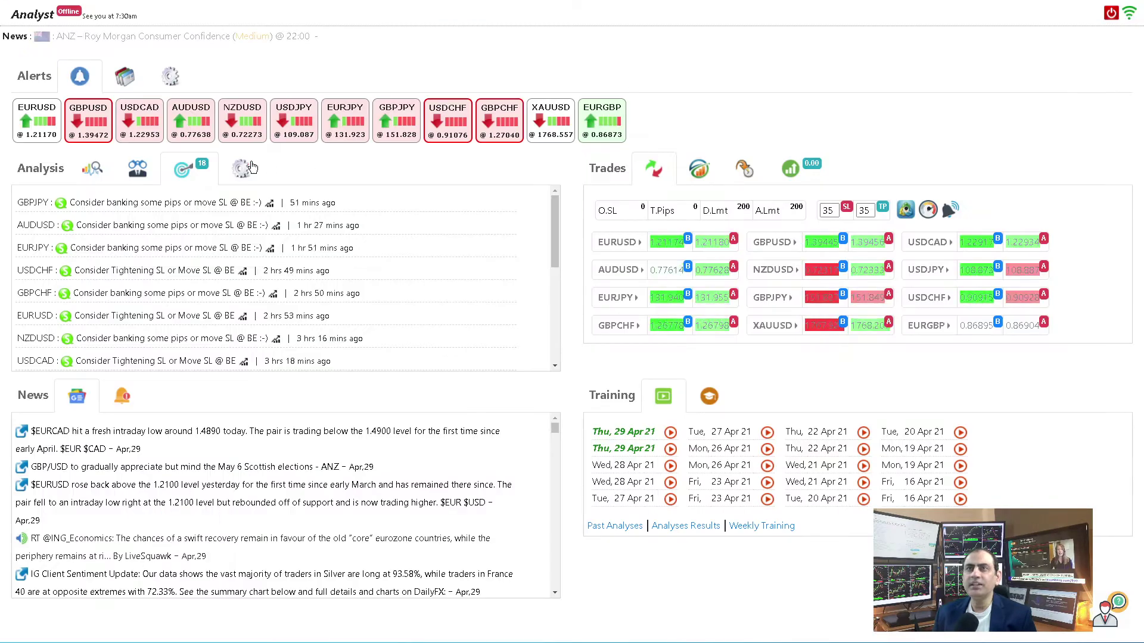
- Maximize the NZDUSD chart, draw a rising line across the four-hour highs, and mark two points where price meets it
click(276, 338)
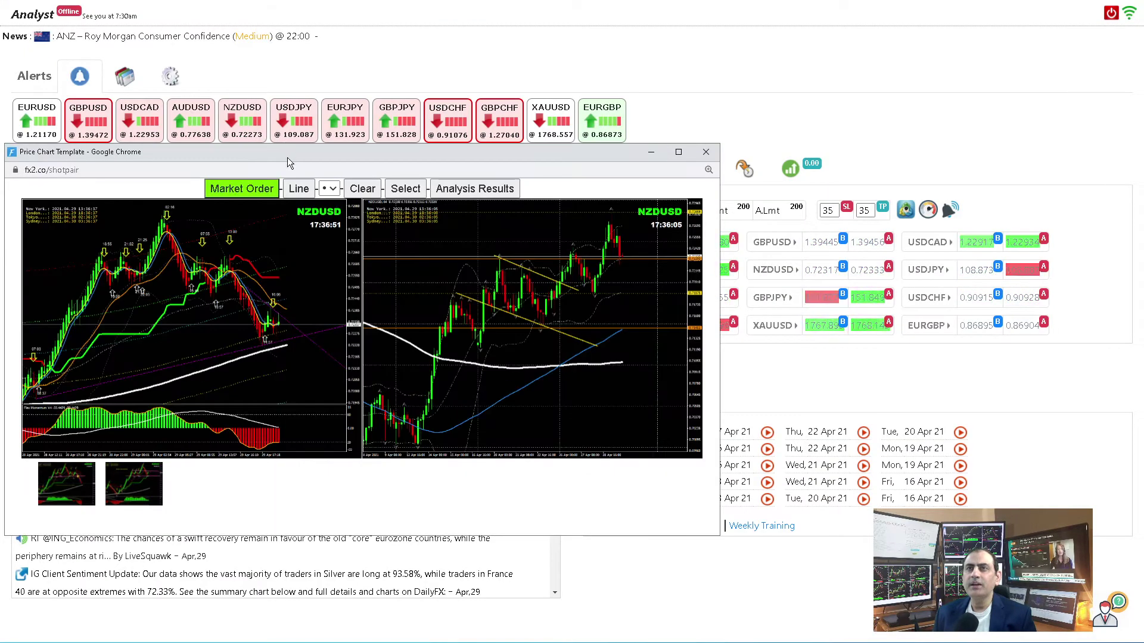
double_click(288, 158)
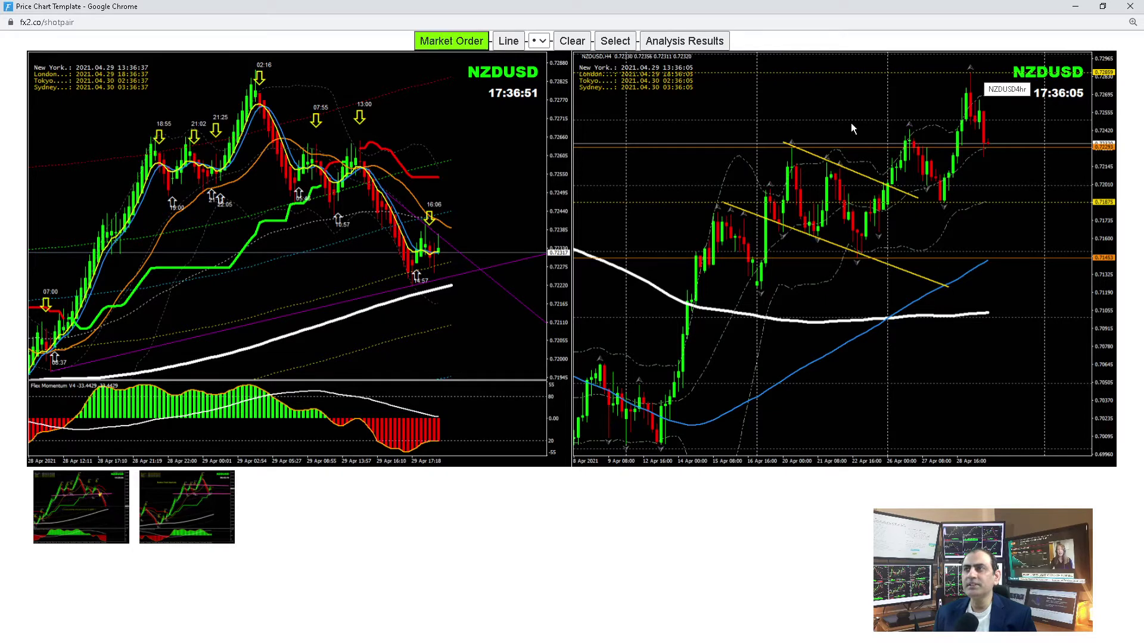
click(508, 41)
drag(714, 206, 1020, 87)
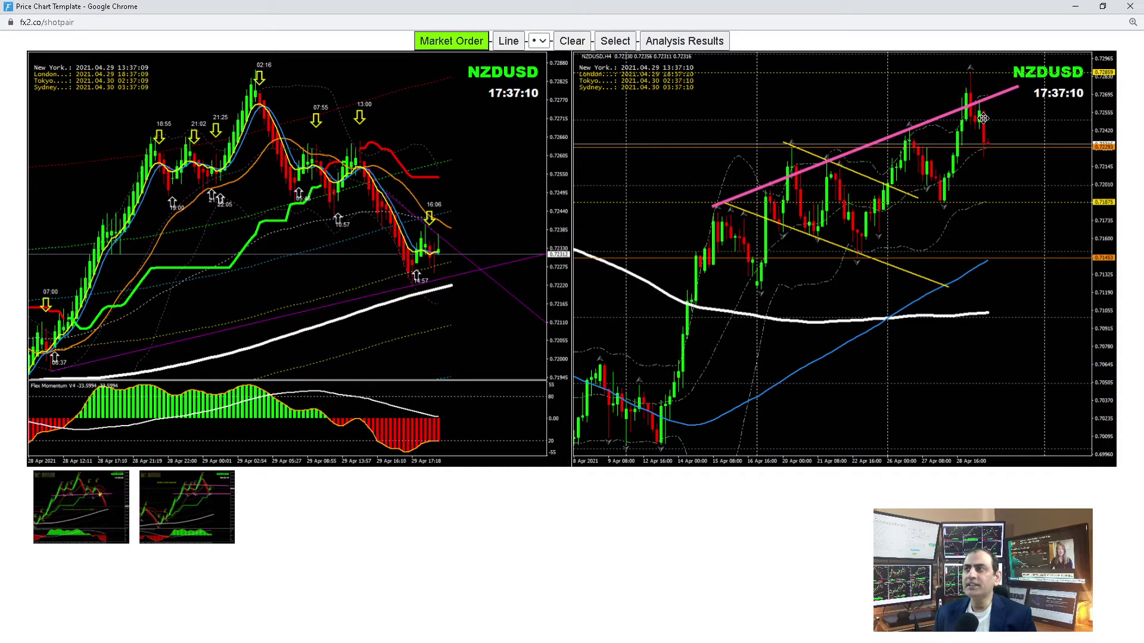
drag(906, 131, 898, 123)
drag(959, 101, 969, 111)
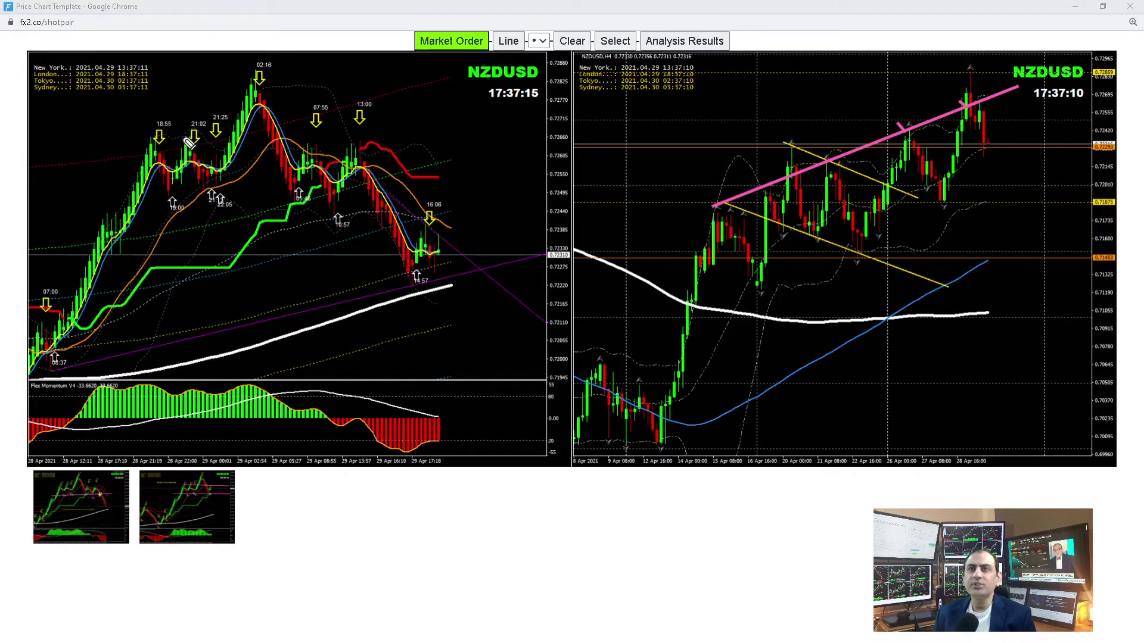
- Circle the three peaks near 18:55, 02:16 and 13:00 on the NZDUSD intraday chart, and clear the circles
drag(158, 131, 180, 133)
drag(331, 137, 364, 139)
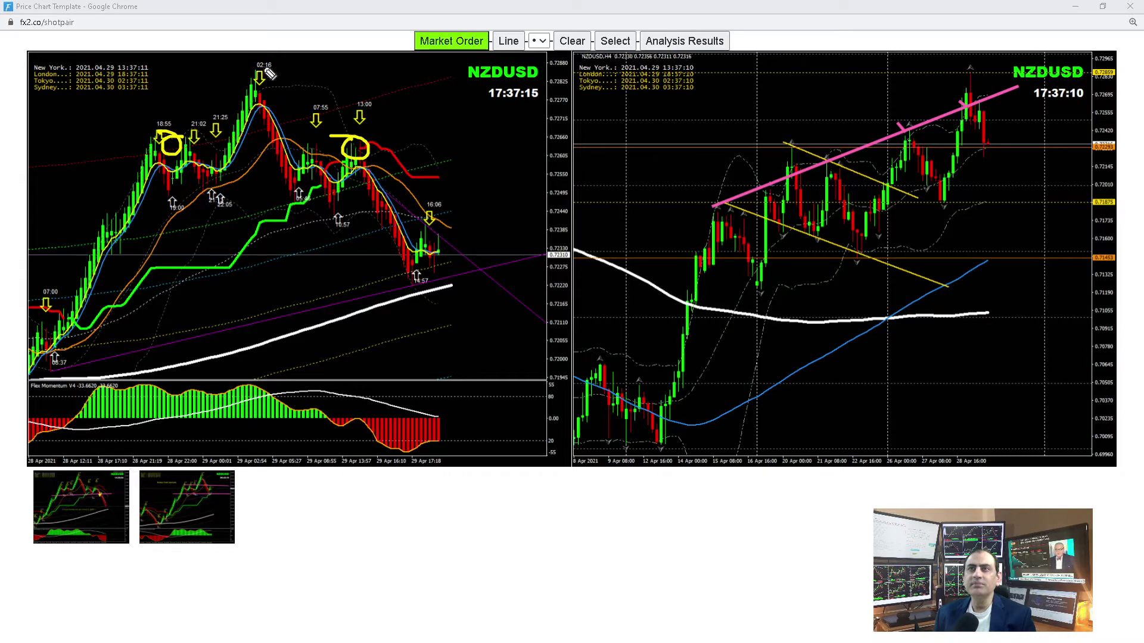
mouse_move(270, 72)
mouse_down()
mouse_move(257, 84)
mouse_move(273, 69)
mouse_up()
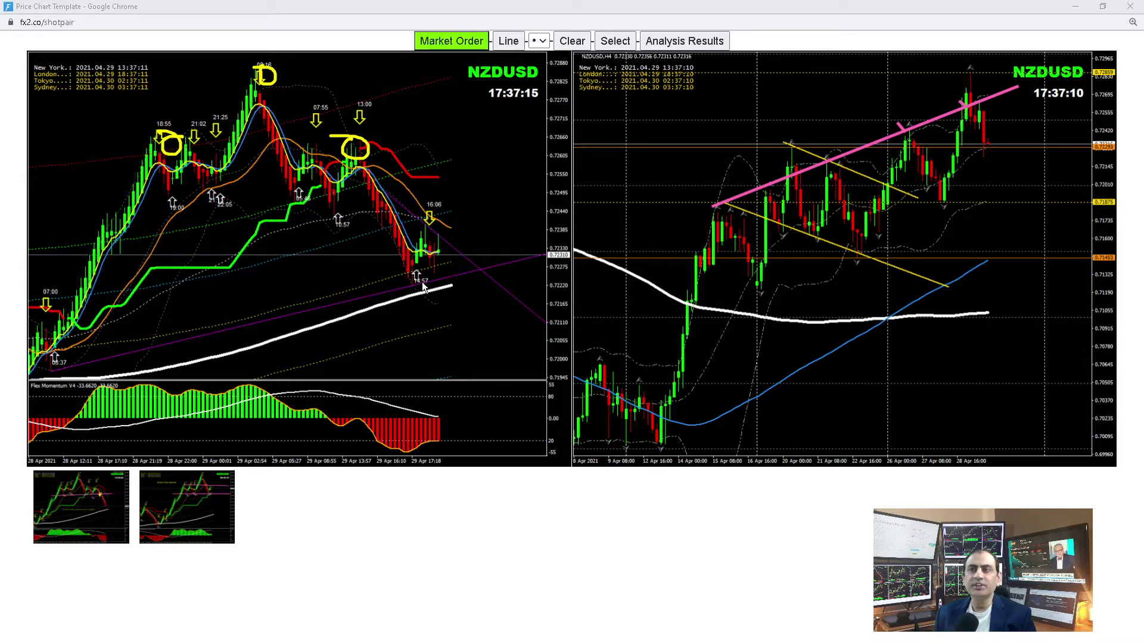
key(Escape)
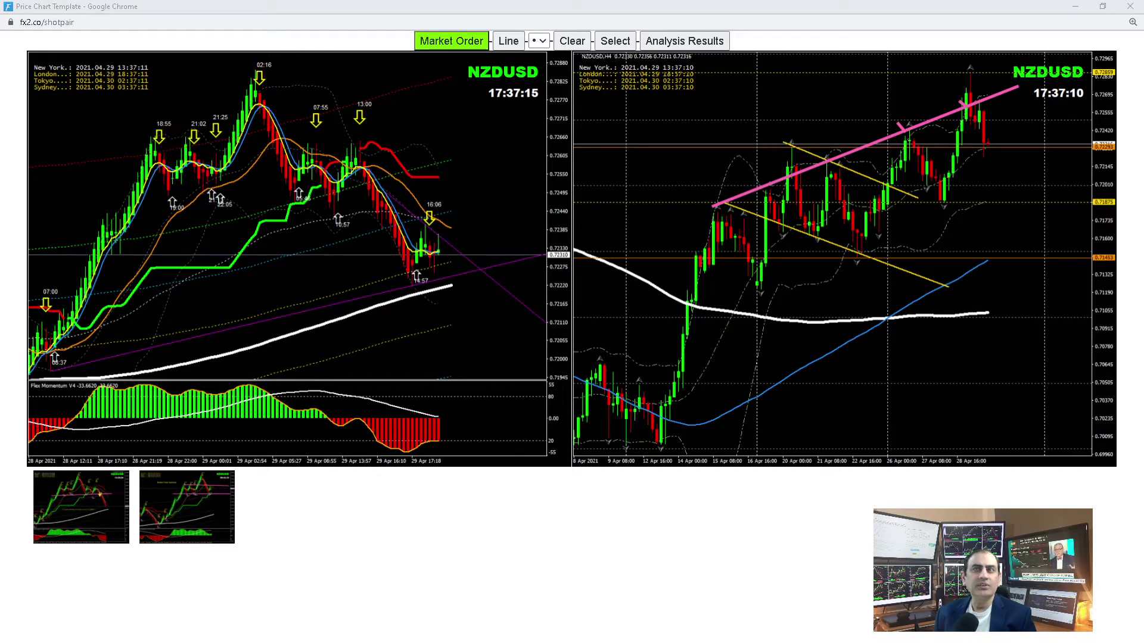
- Review the NZDUSD analysis results in a widened window, circle the latest candle on the four-hour chart, and close the results
click(689, 43)
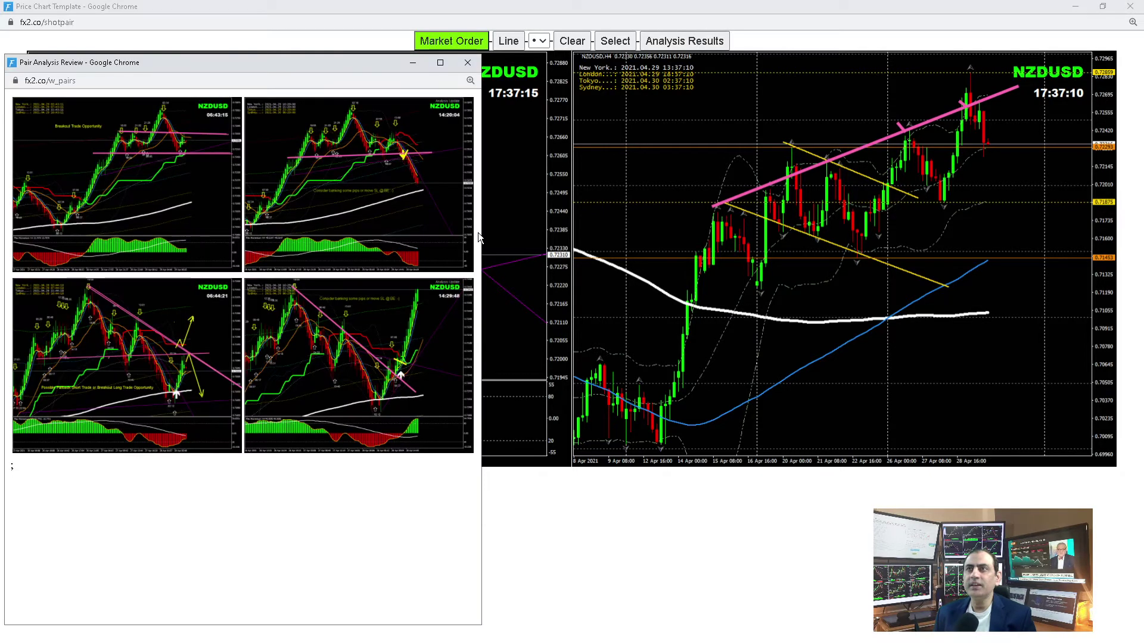
drag(483, 232, 796, 232)
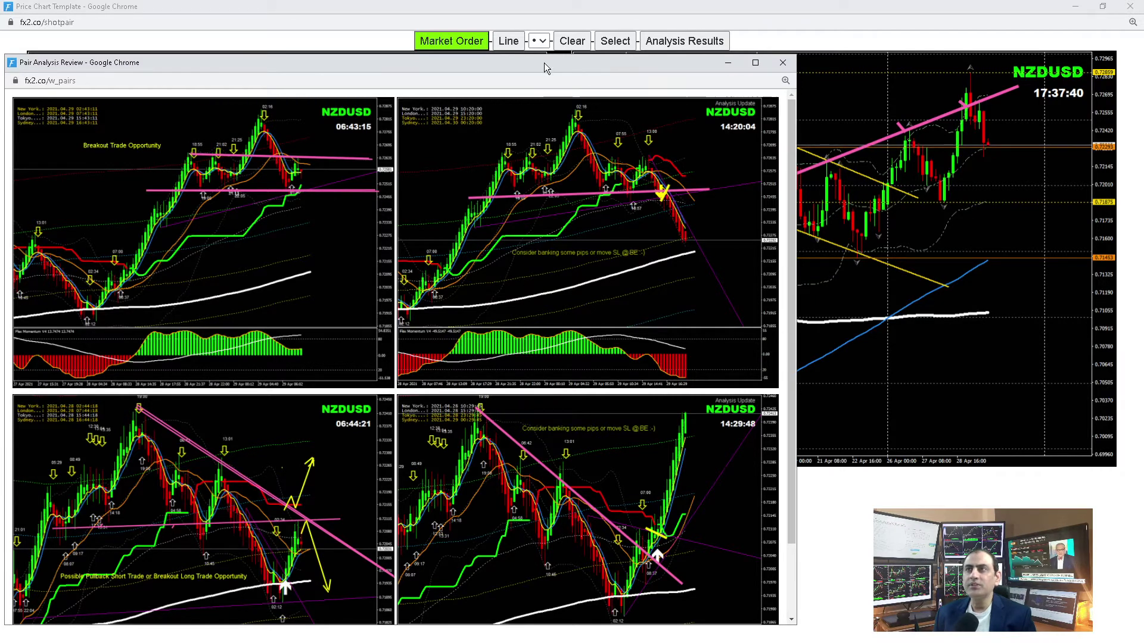
drag(544, 63, 545, 28)
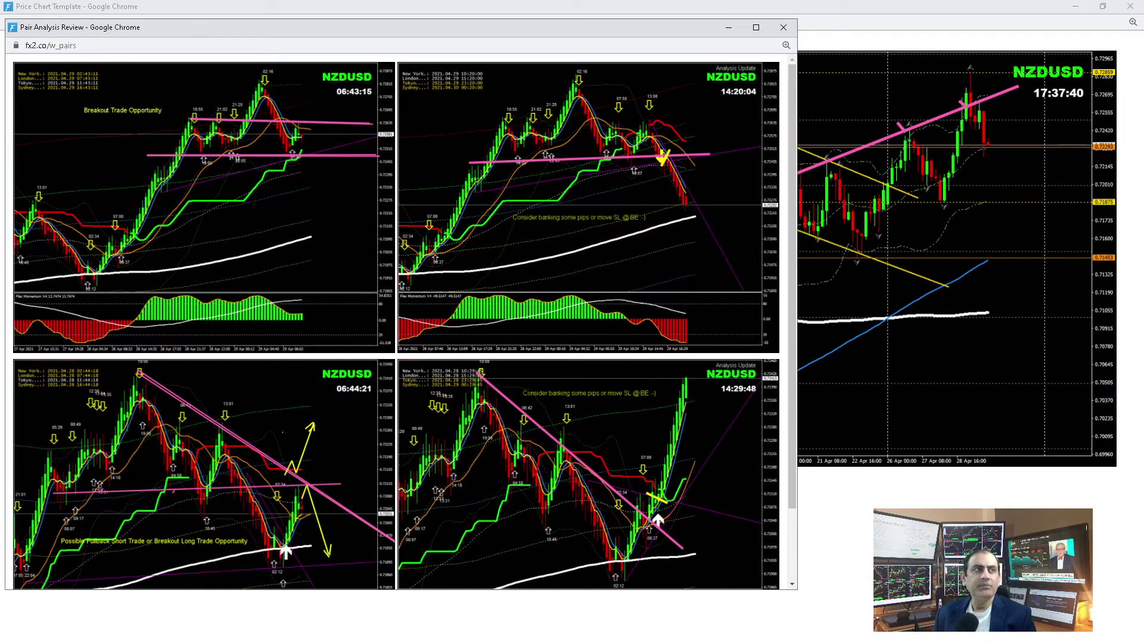
drag(980, 150, 985, 143)
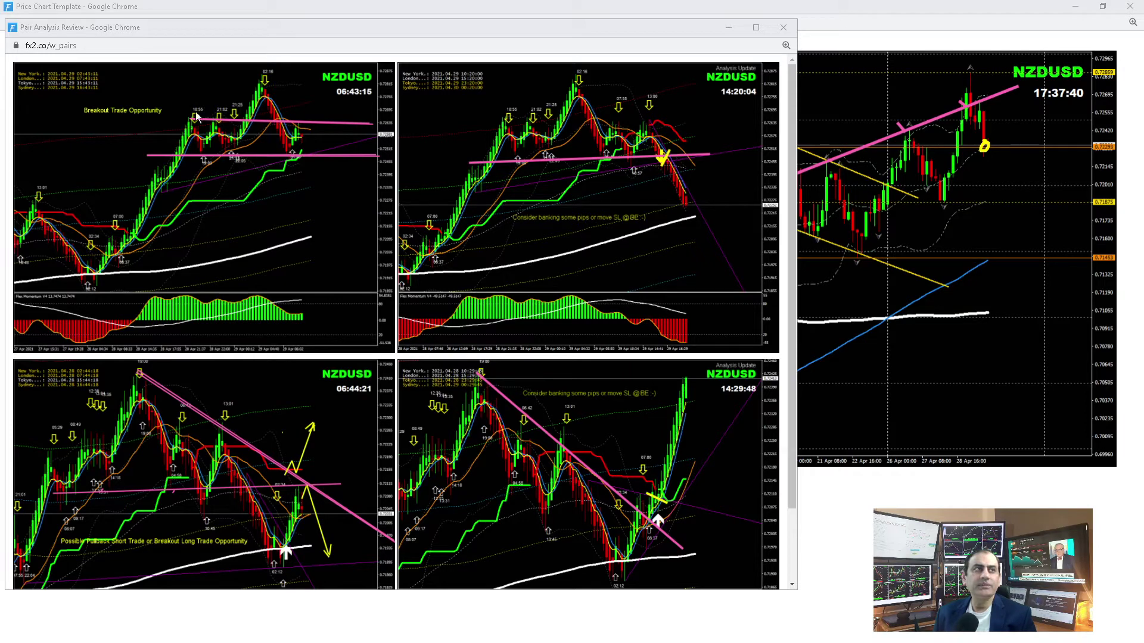
click(783, 27)
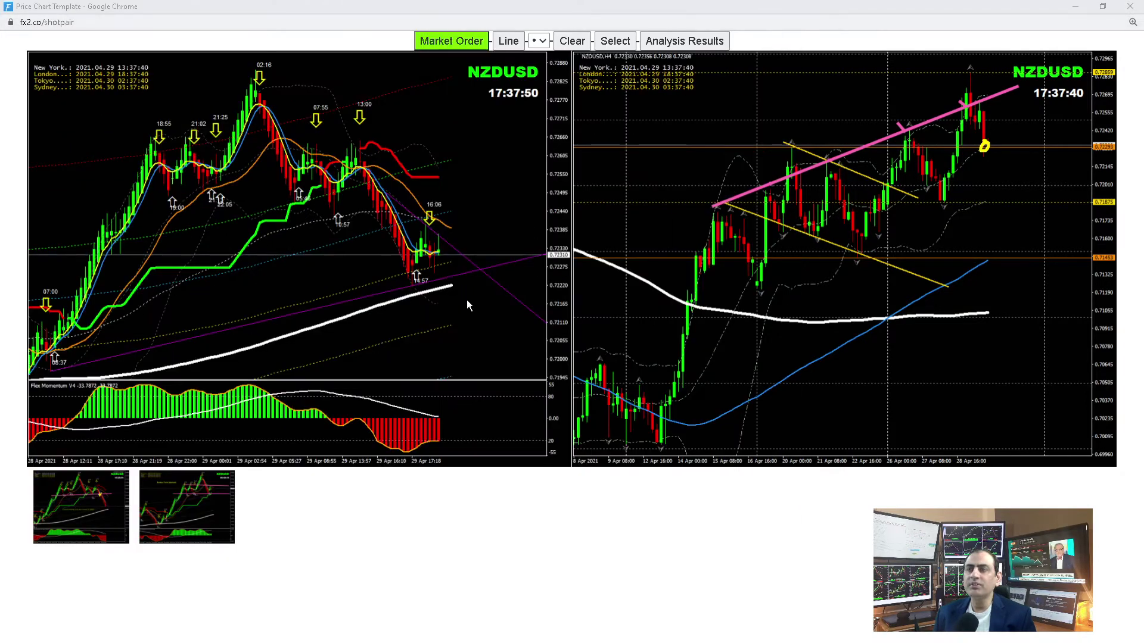
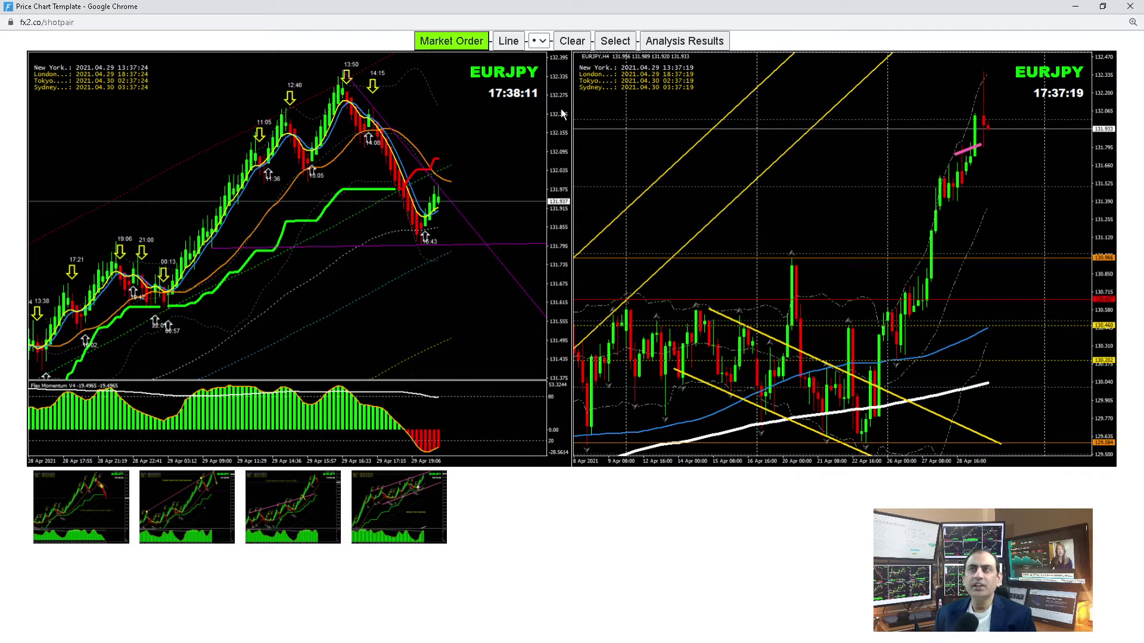
- Open the EURJPY analysis results and enlarge their window to compare the analyses with their updates
click(689, 49)
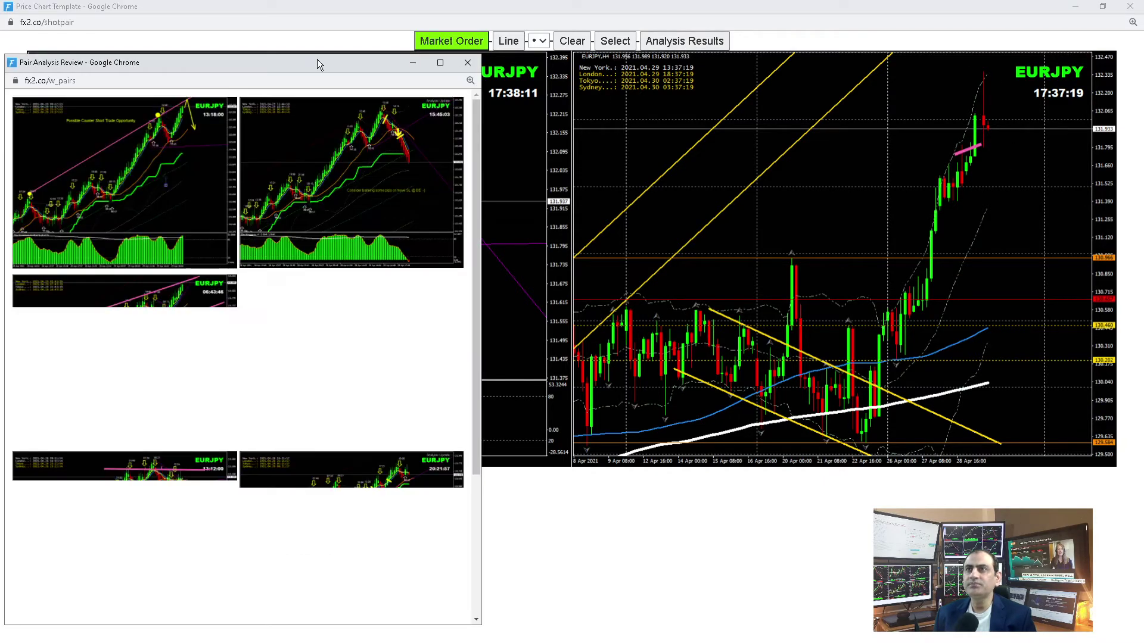
drag(317, 59, 312, 19)
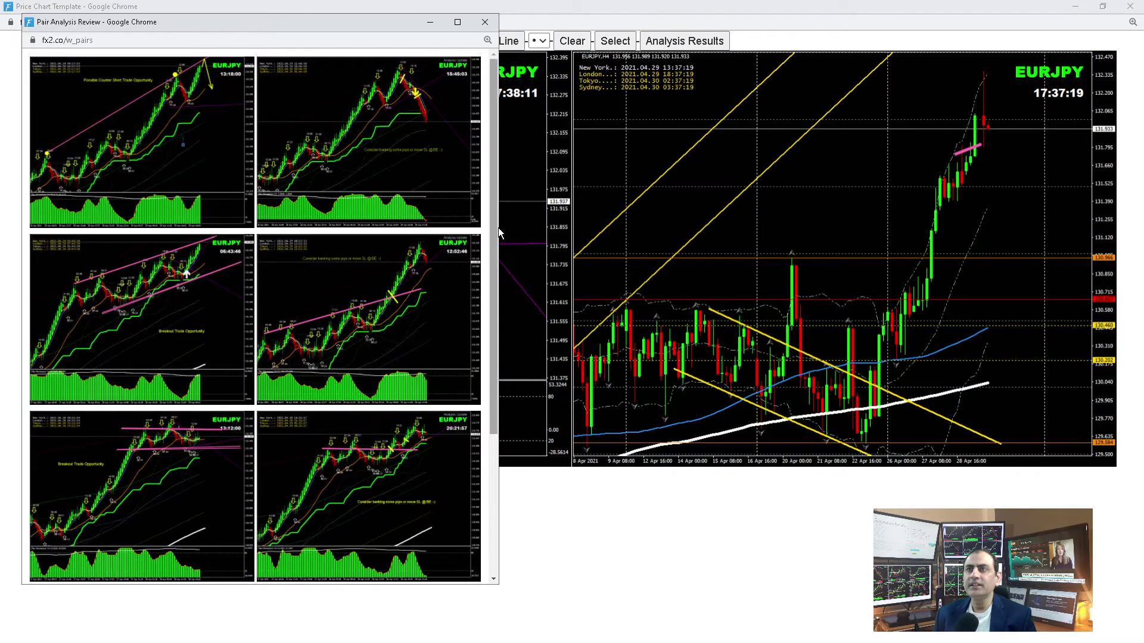
drag(498, 229, 788, 253)
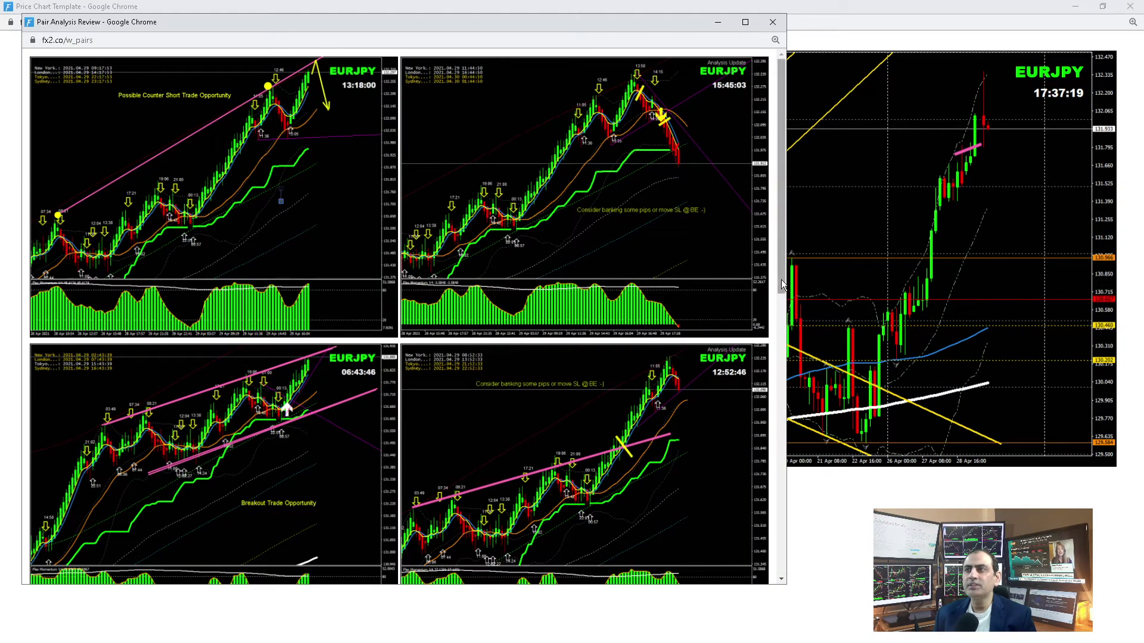
drag(784, 588, 790, 621)
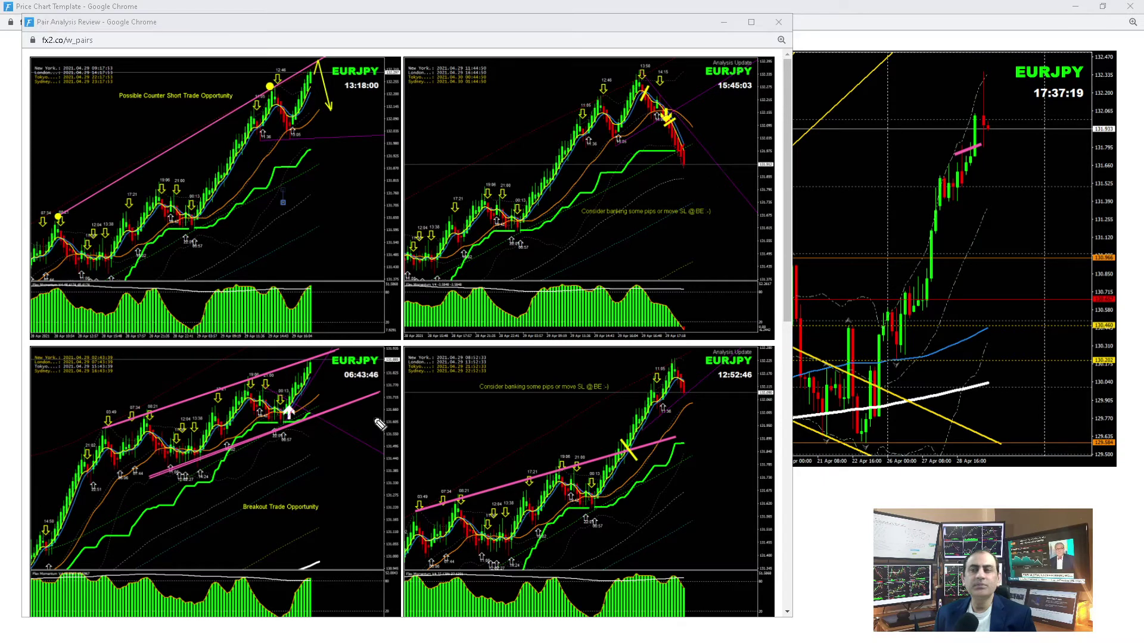
- Underline the 06:43:46 EURJPY analysis time and mark the breakout and highs on its 12:52:46 update and the four-hour chart
drag(349, 385, 377, 384)
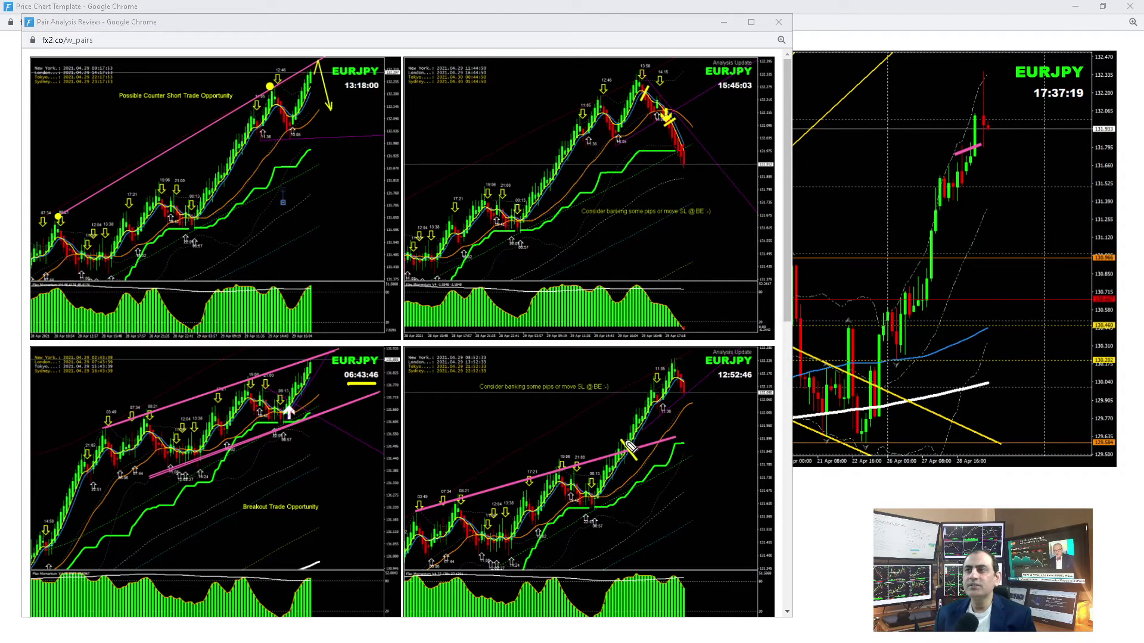
drag(628, 440, 624, 460)
mouse_move(670, 365)
mouse_down()
mouse_move(678, 356)
mouse_move(665, 353)
mouse_move(664, 376)
mouse_up()
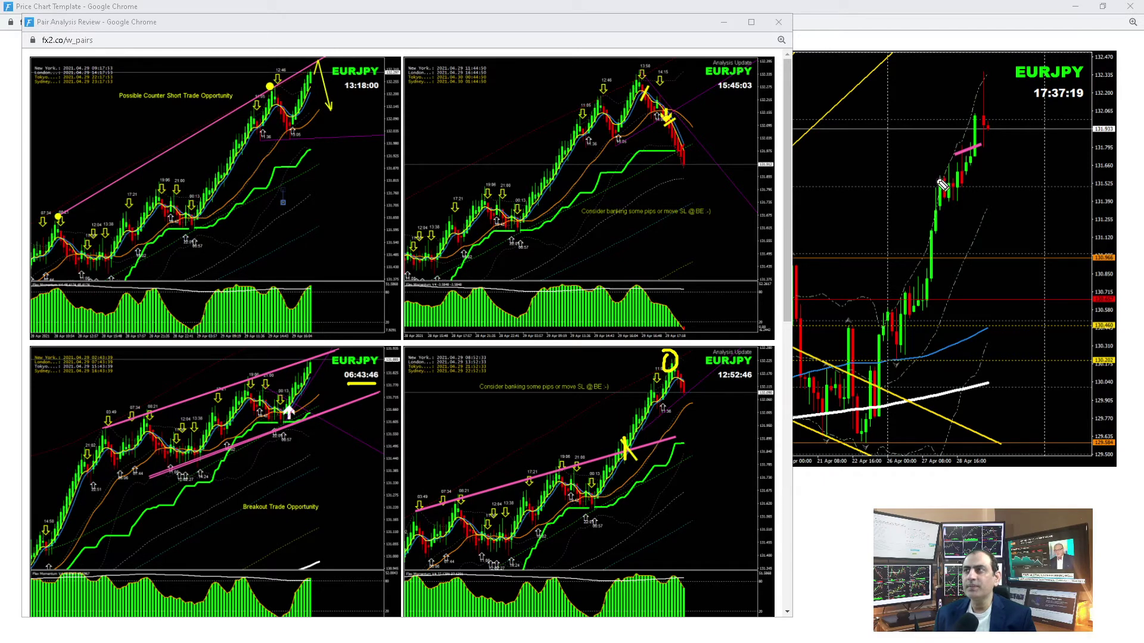
mouse_move(937, 180)
mouse_down()
mouse_move(987, 144)
mouse_move(969, 159)
mouse_up()
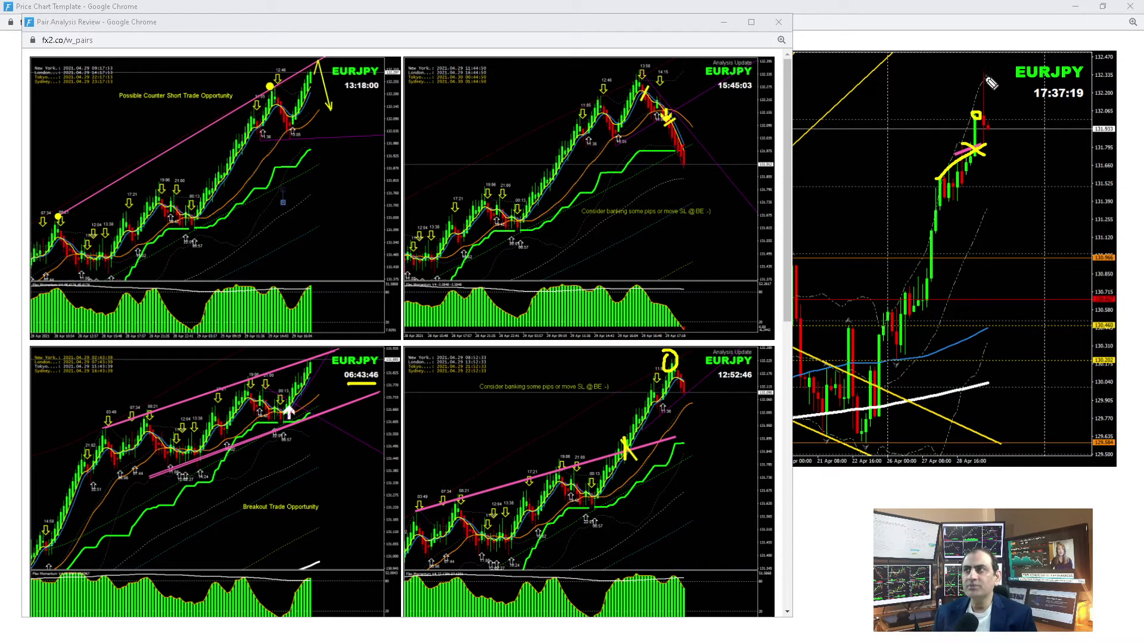
mouse_move(991, 78)
mouse_down()
mouse_move(978, 84)
mouse_move(989, 89)
mouse_move(990, 70)
mouse_move(980, 81)
mouse_up()
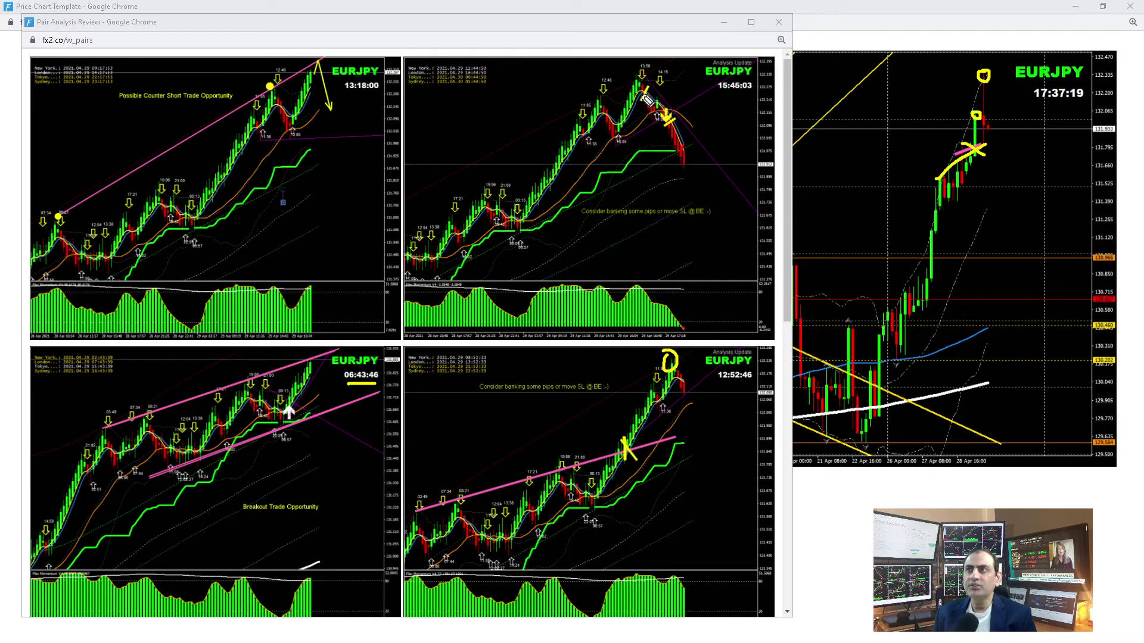
- Mark the decline, the level momentum peaks and the rising price highs on the 15:45:03 EURJPY update, and clear all markings
drag(647, 97, 650, 100)
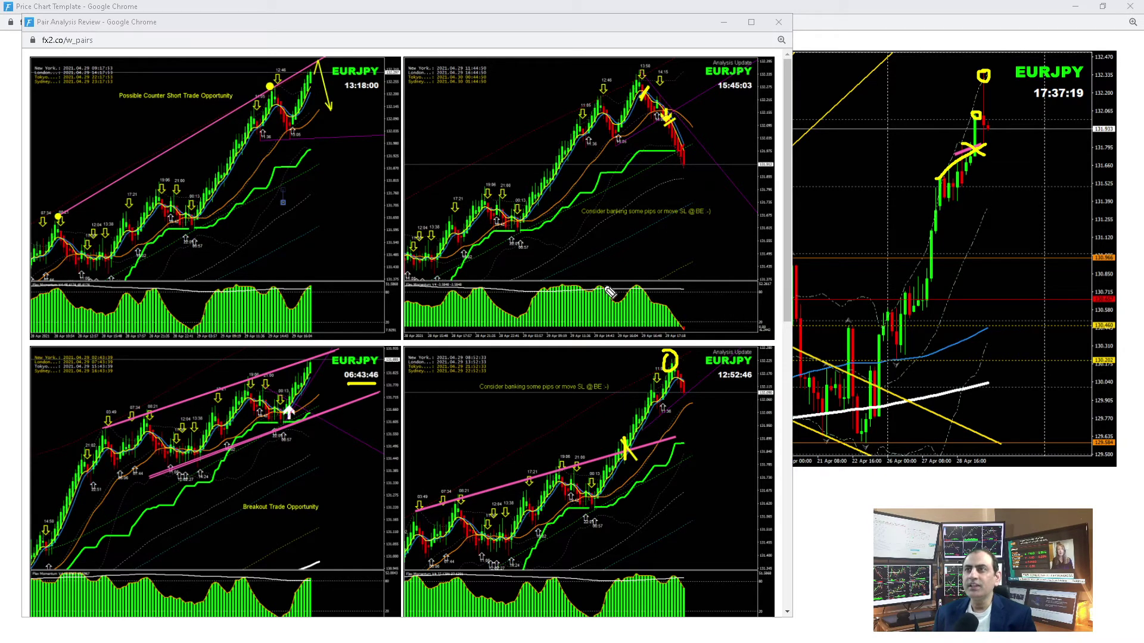
drag(598, 287, 646, 286)
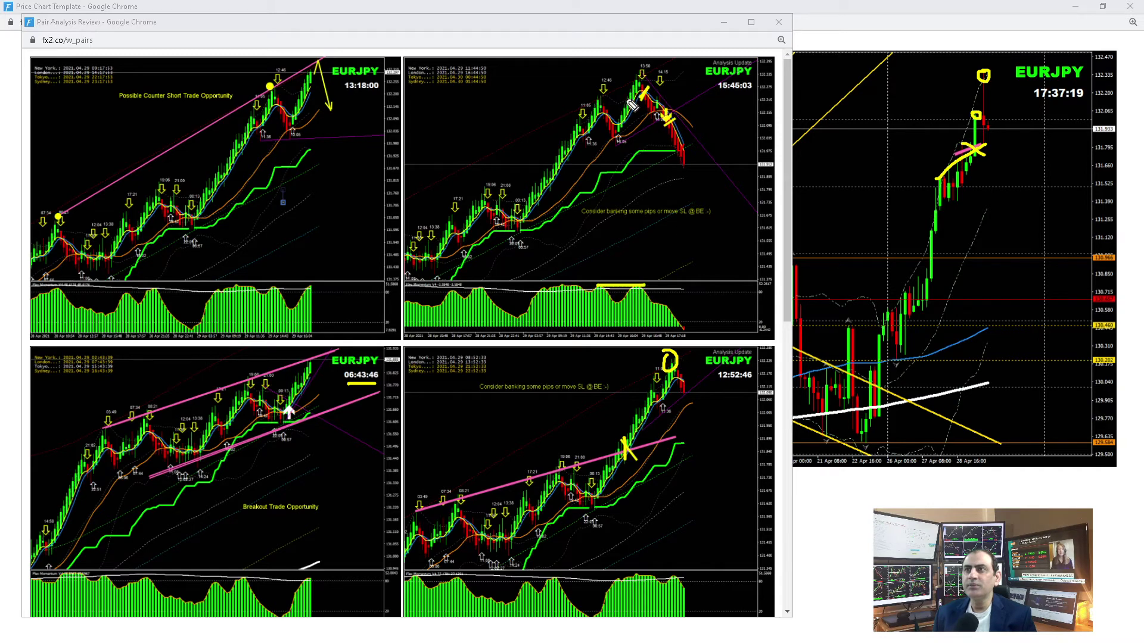
mouse_move(598, 99)
mouse_down()
mouse_move(643, 74)
mouse_move(649, 98)
mouse_up()
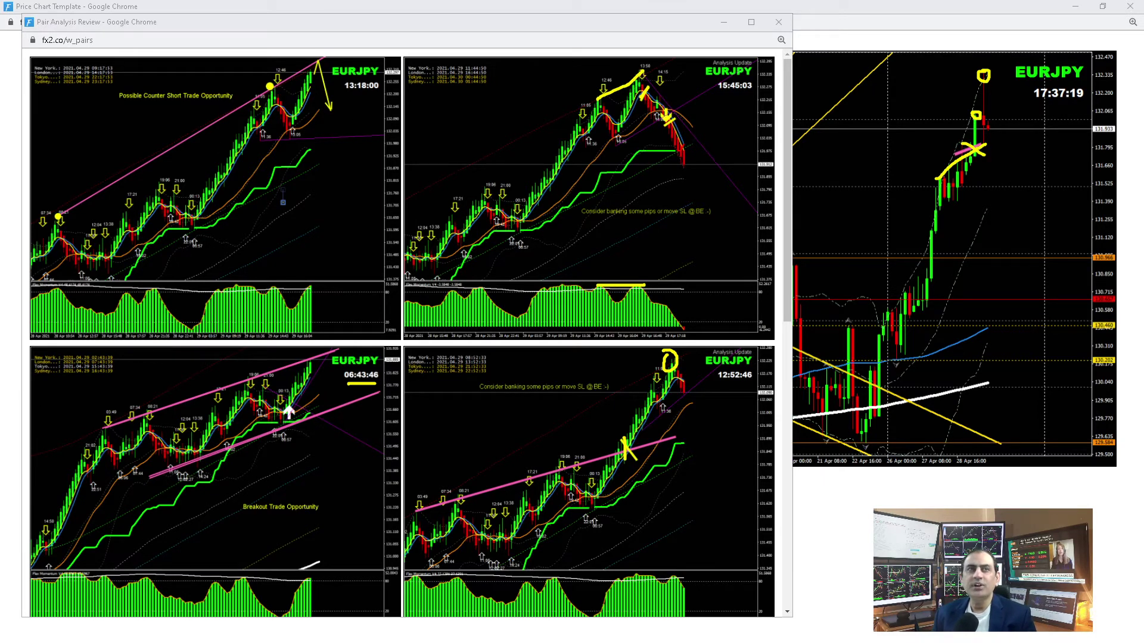
key(ctrl+z)
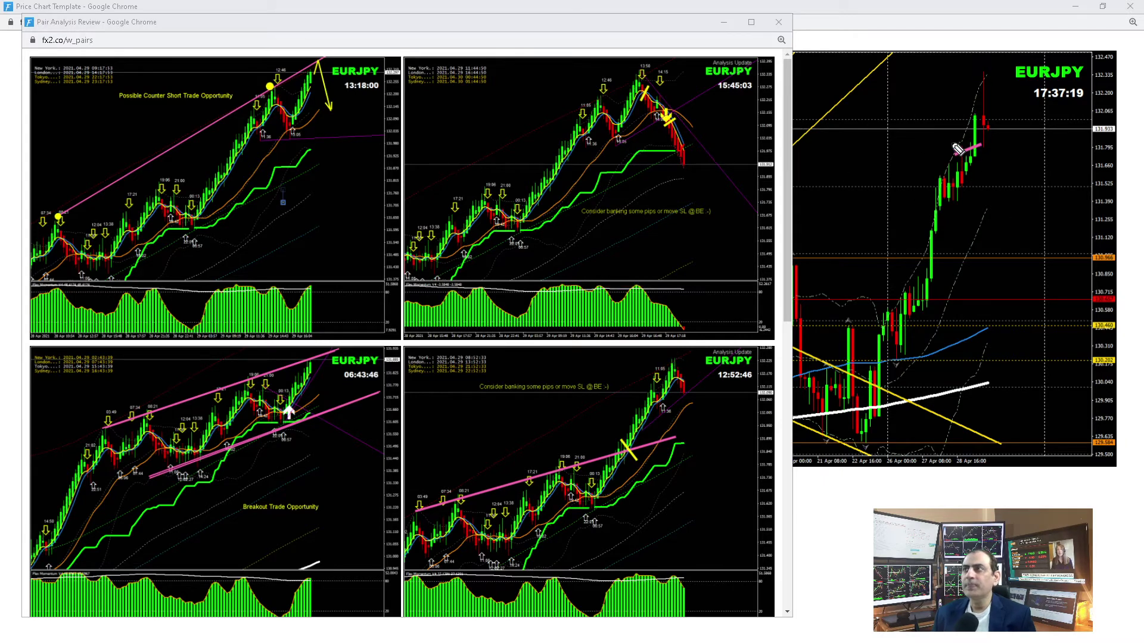
- Mark the pullback level above the pink four-hour line and the low on the 15:45:03 EURJPY update, and clear the marks
drag(952, 143, 997, 143)
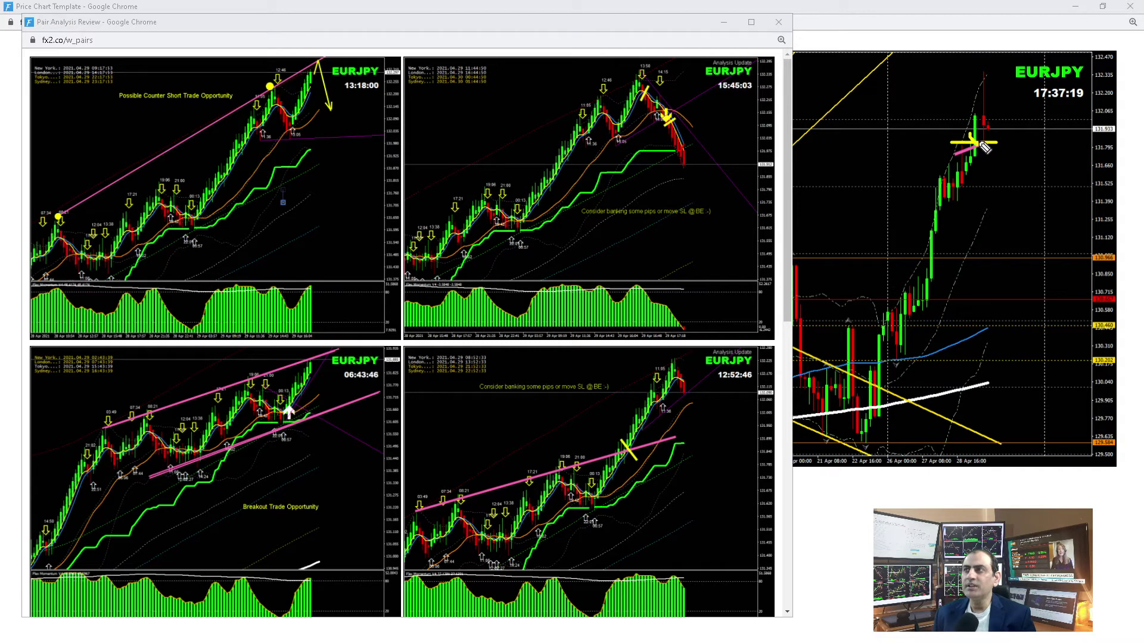
drag(692, 167, 682, 167)
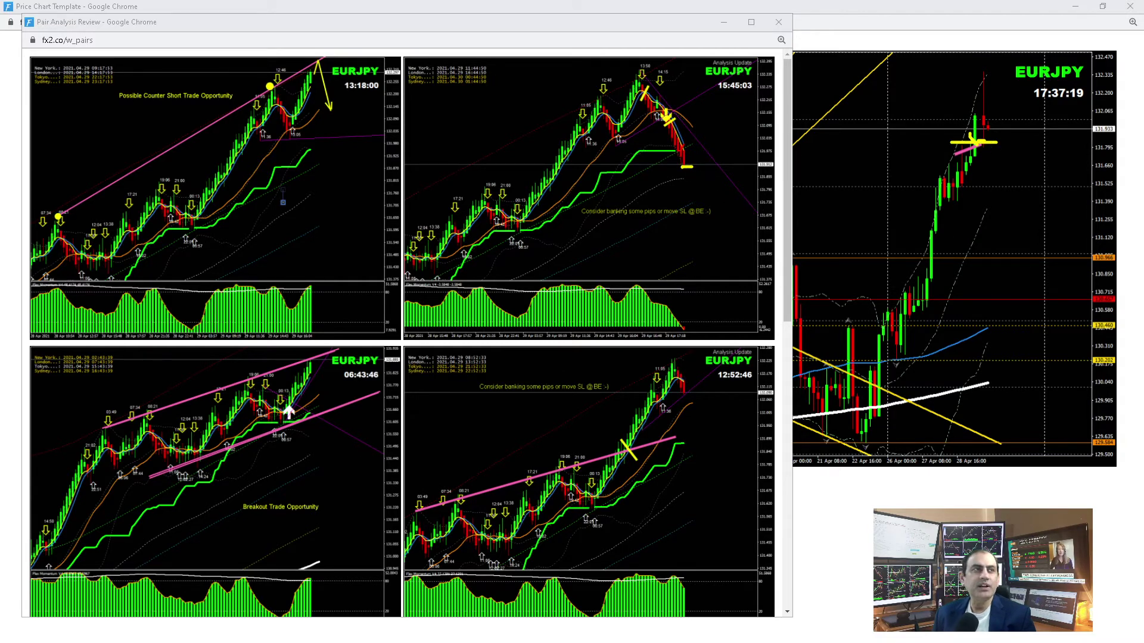
key(e)
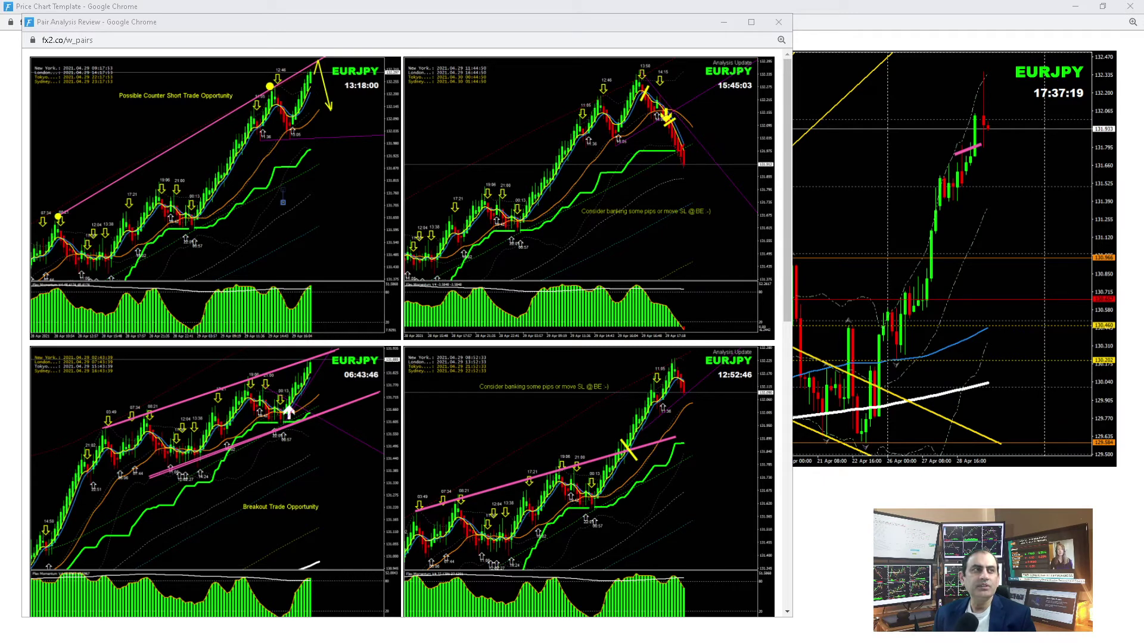
- Close the EURJPY results and chart, and open the GBPJPY chart from the alerts in a maximized window
click(779, 22)
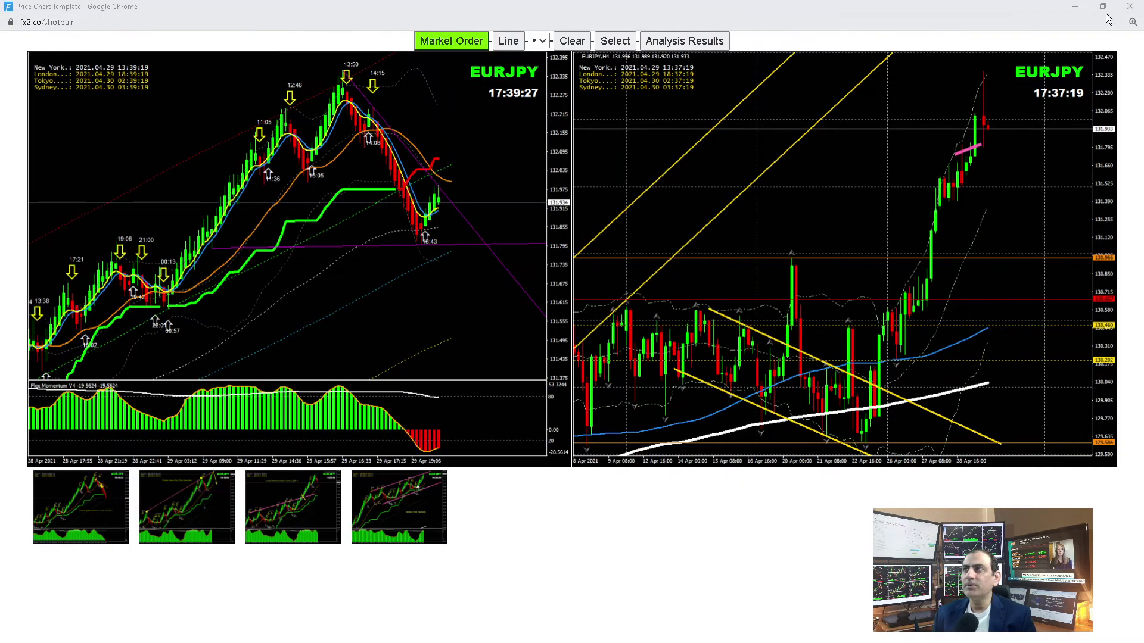
click(1130, 8)
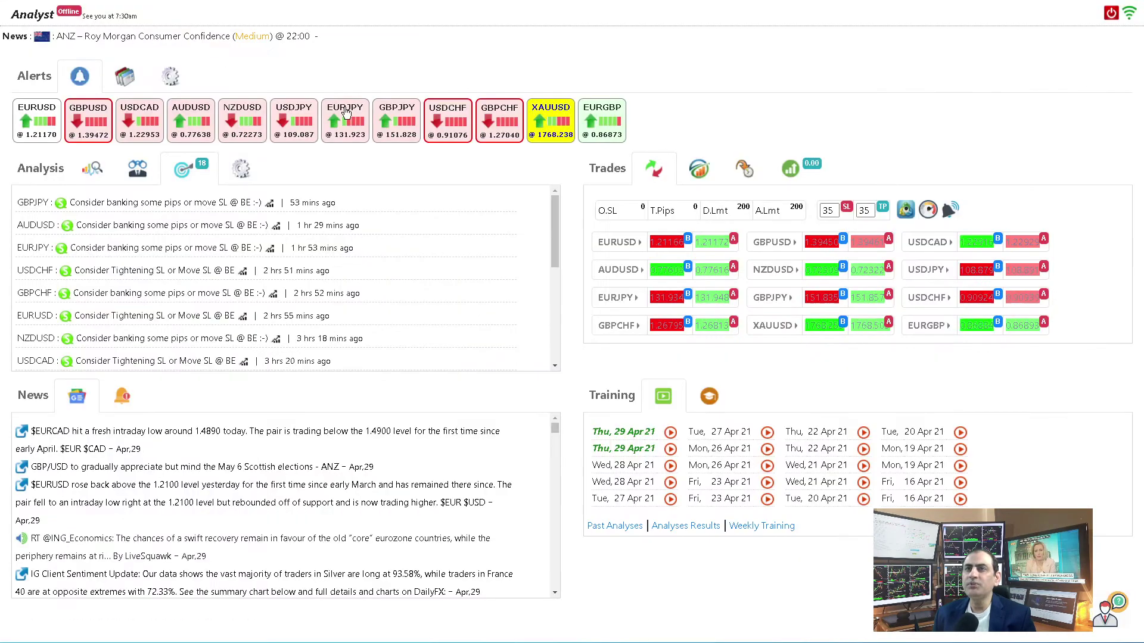
click(399, 121)
double_click(405, 151)
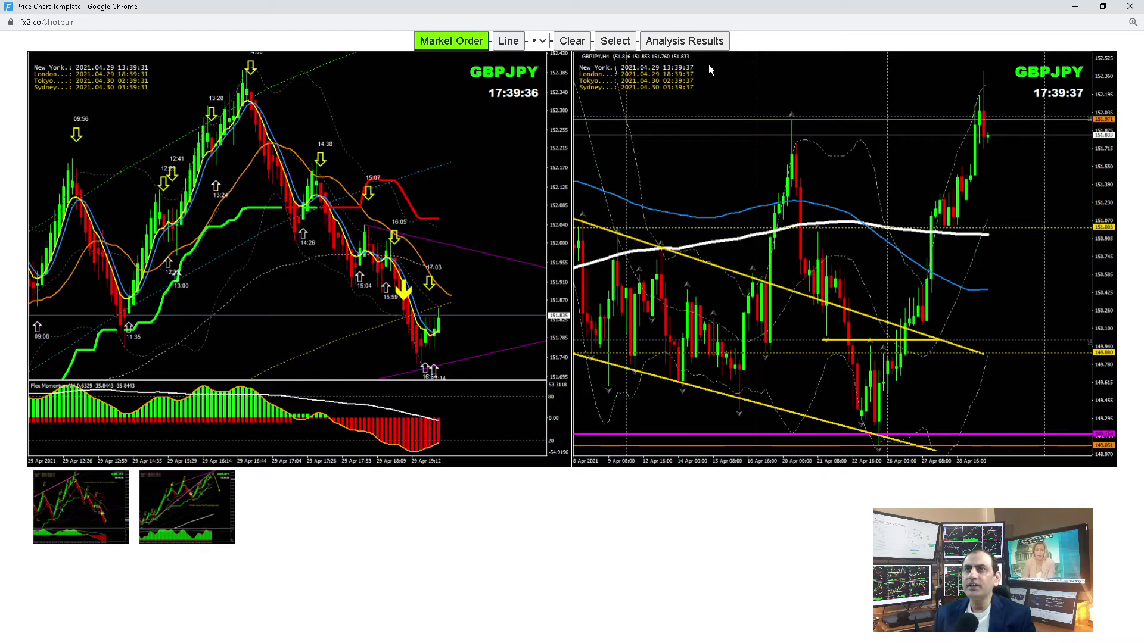
- Open the GBPJPY analysis results, widen their window, and mark the successive highs on the 13:31:29 counter short analysis
click(685, 40)
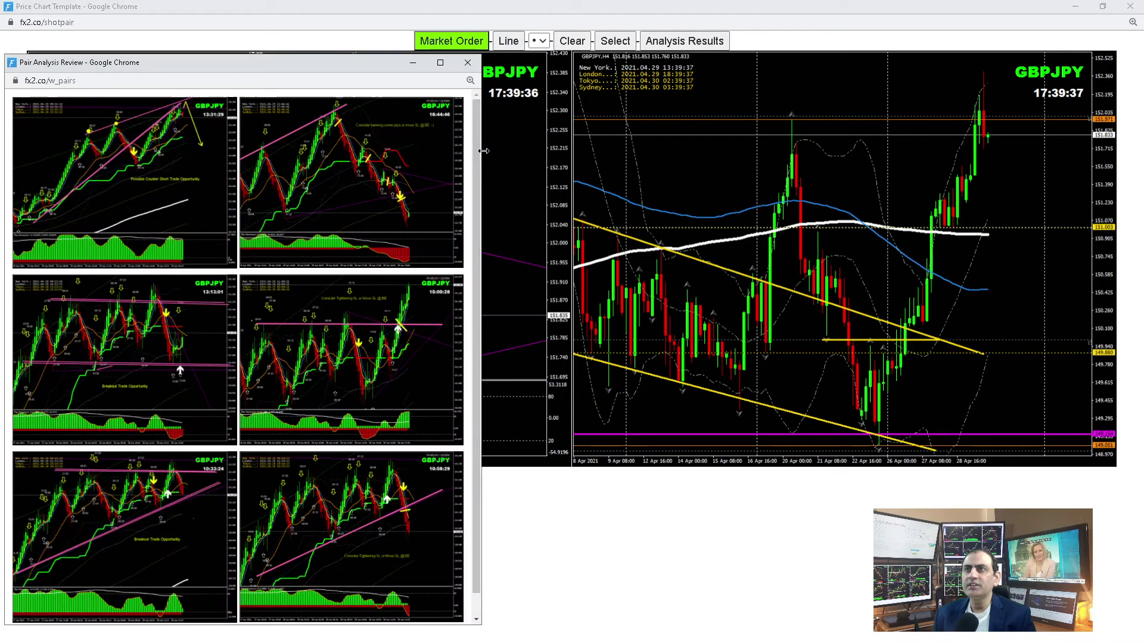
drag(484, 151, 722, 151)
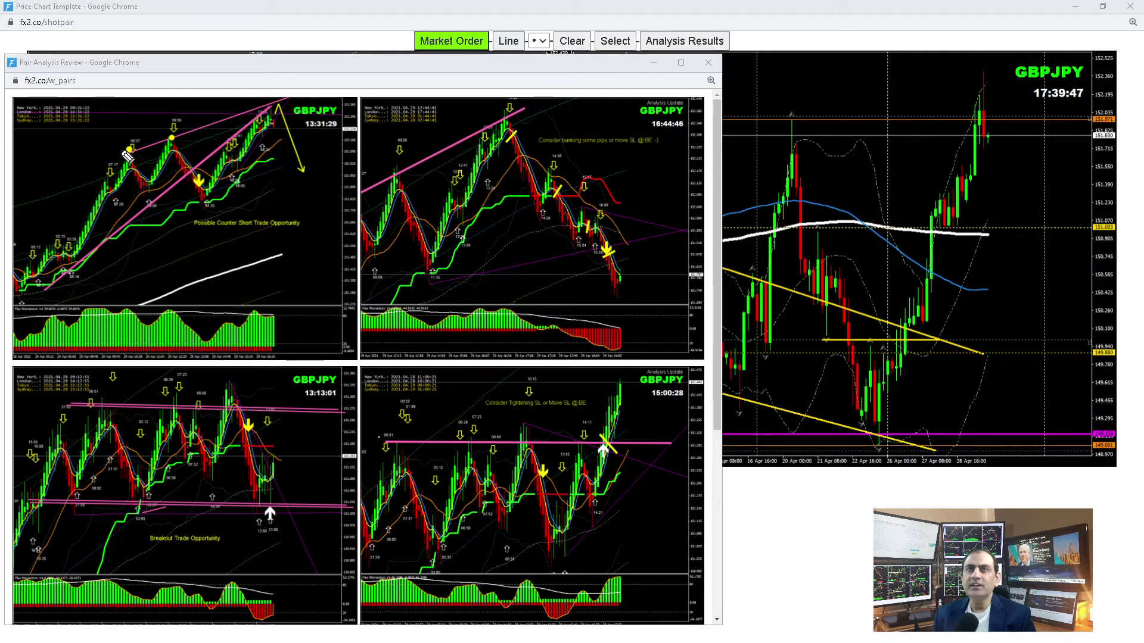
drag(122, 148, 171, 134)
drag(269, 116, 253, 123)
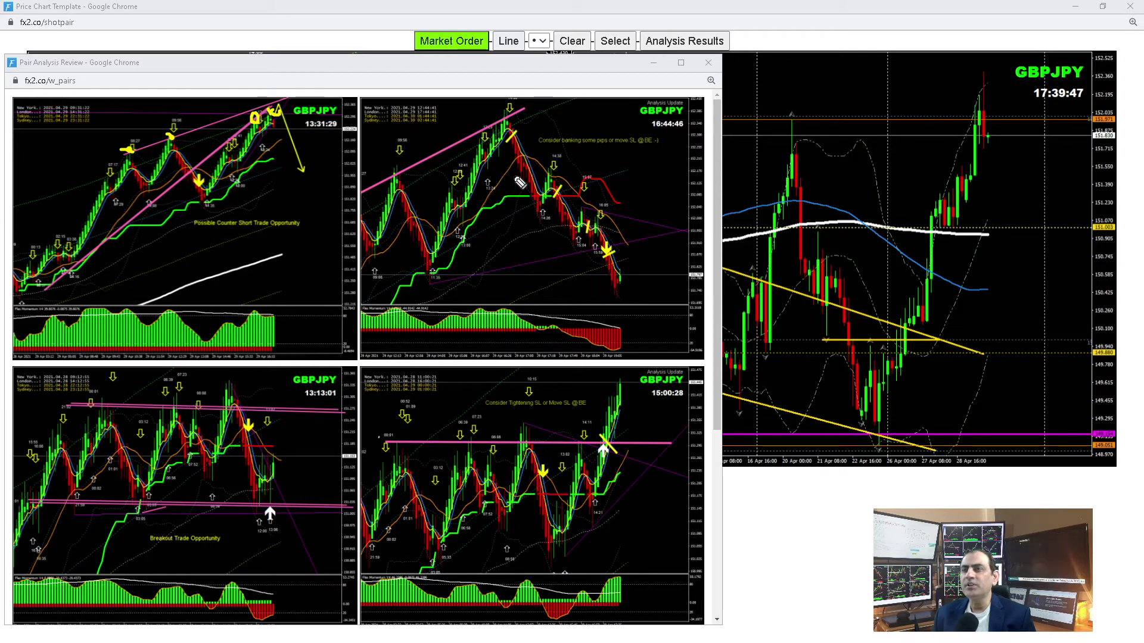
- Mark the decline and draw a level line across the low on the 16:44:46 GBPJPY update, and clear all marks
drag(505, 149, 514, 130)
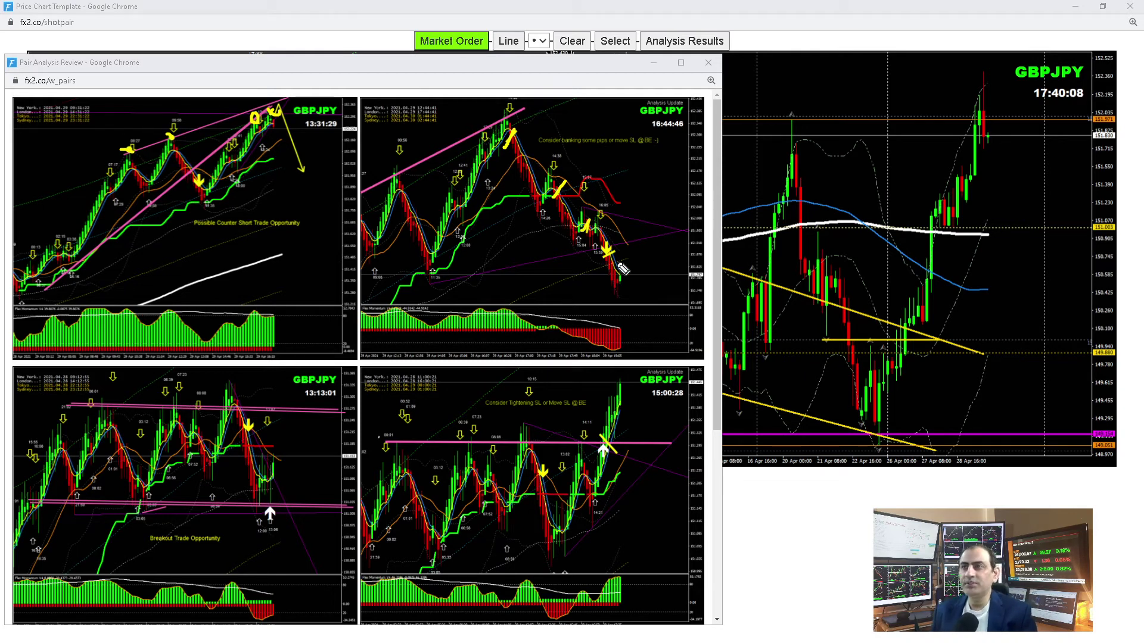
drag(405, 283, 652, 286)
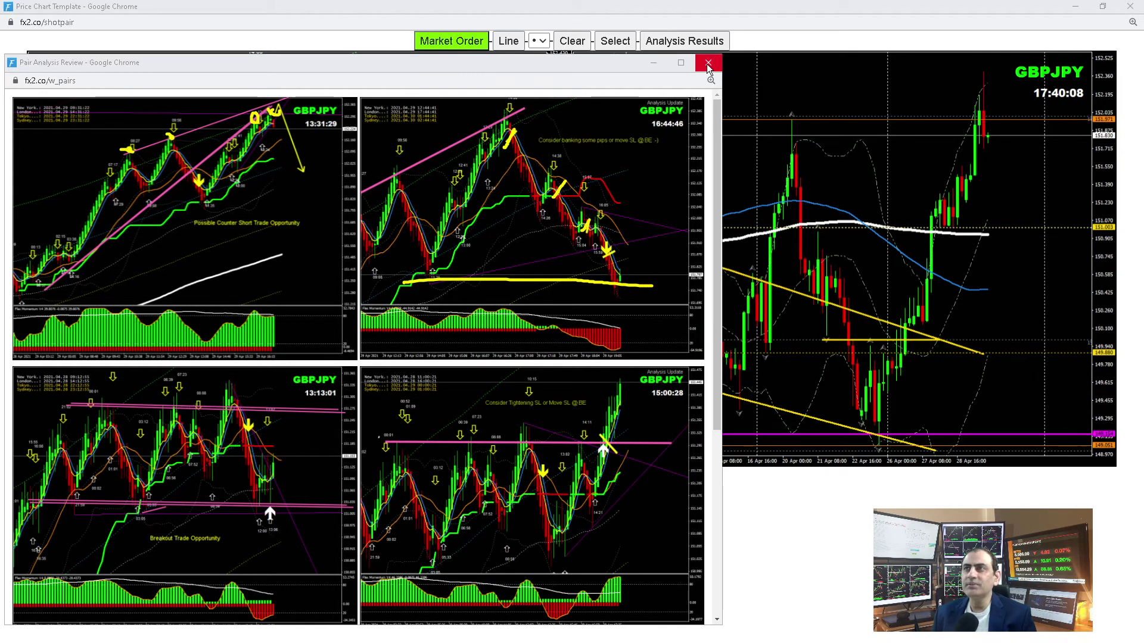
key(Escape)
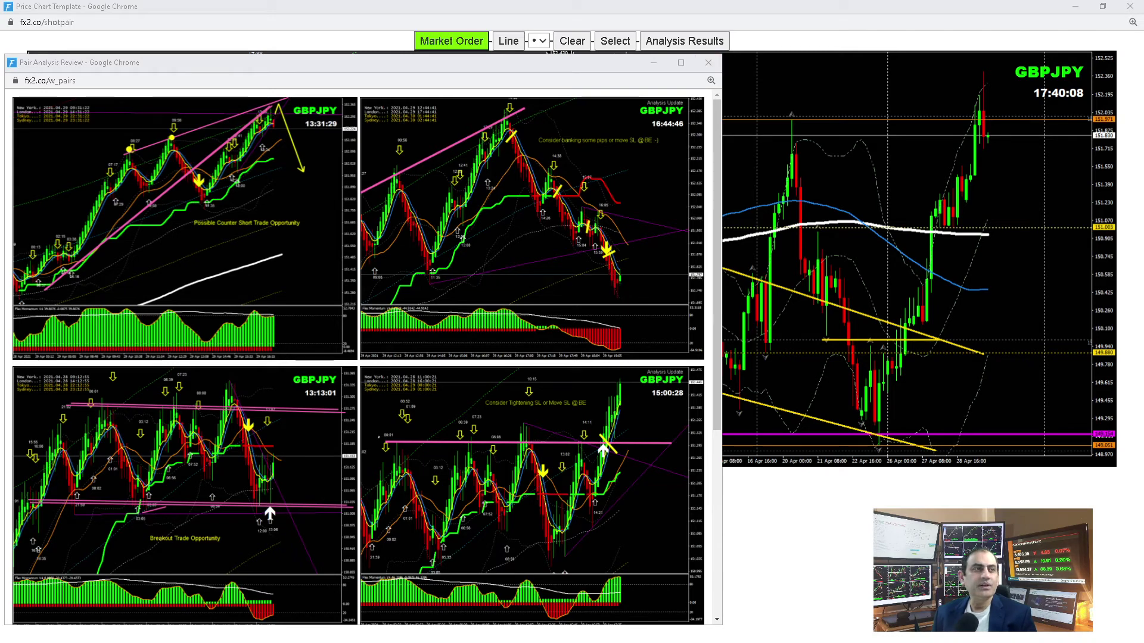
- Close the GBPJPY results and chart, and open the USDJPY chart from the alerts in a maximized window
click(708, 64)
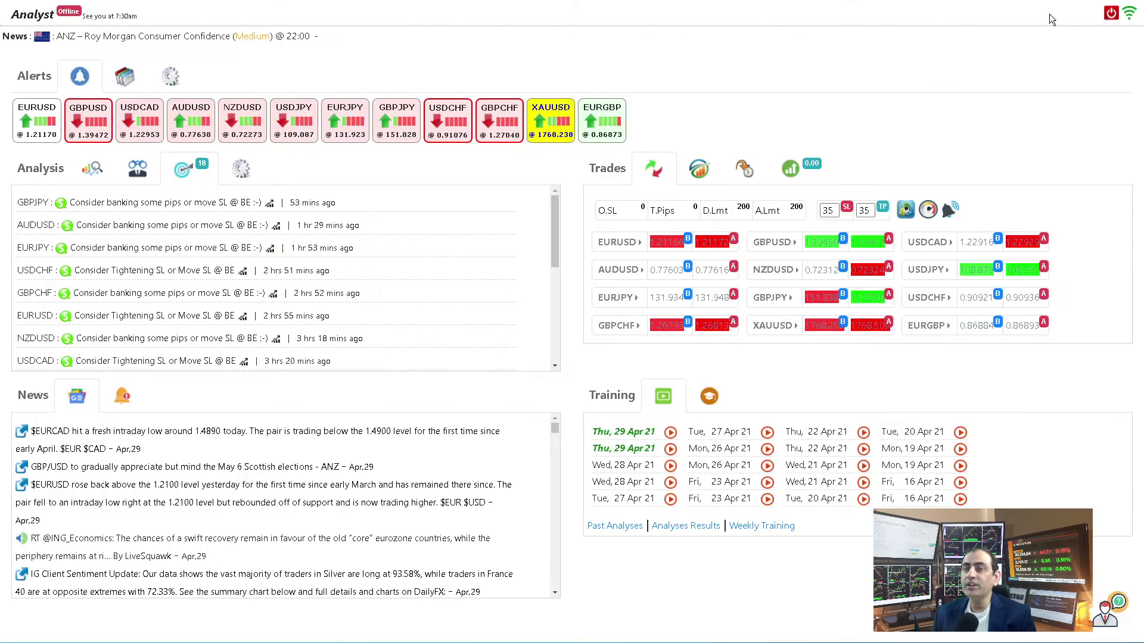
click(1130, 7)
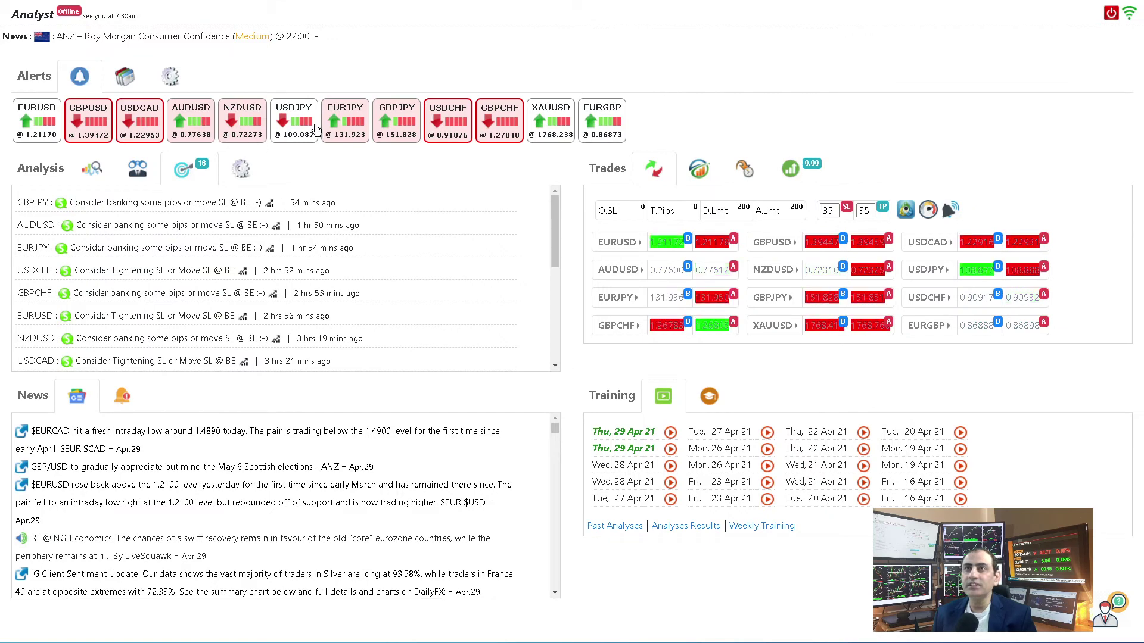
click(274, 132)
double_click(323, 153)
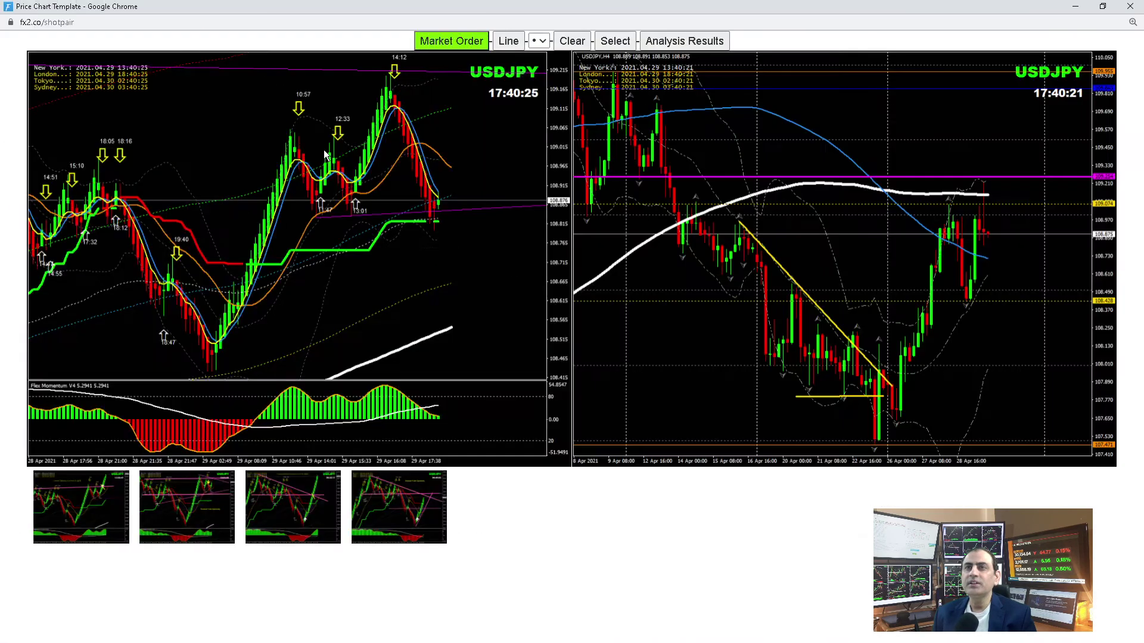
- Open the USDJPY analysis results in a widened window, check the full chart behind them, and bring the results back up
click(703, 42)
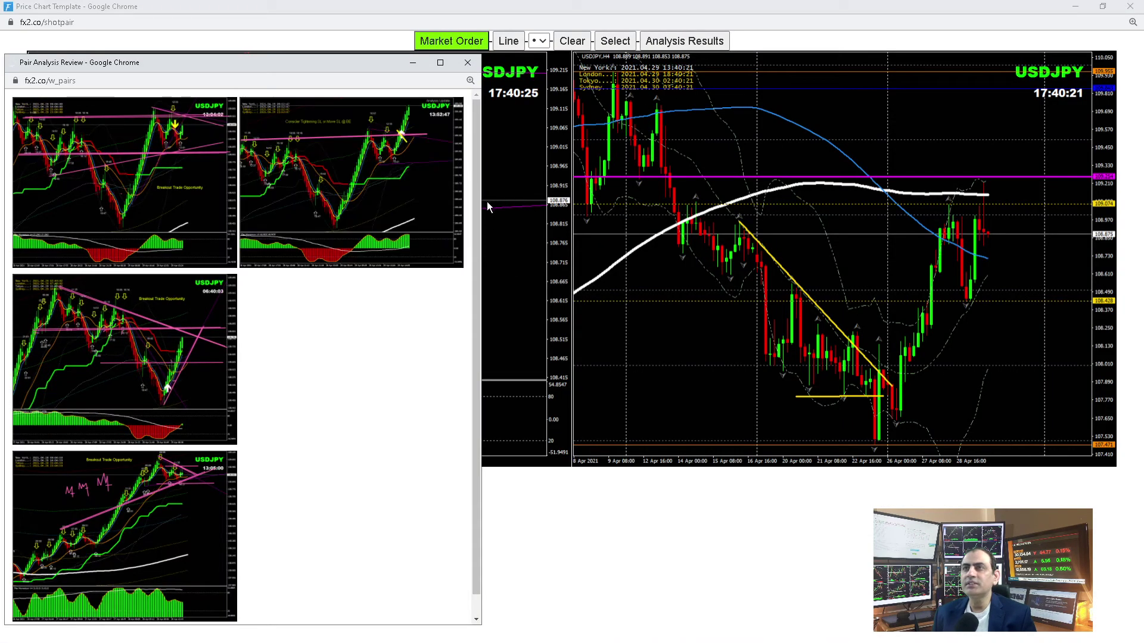
drag(482, 333, 746, 334)
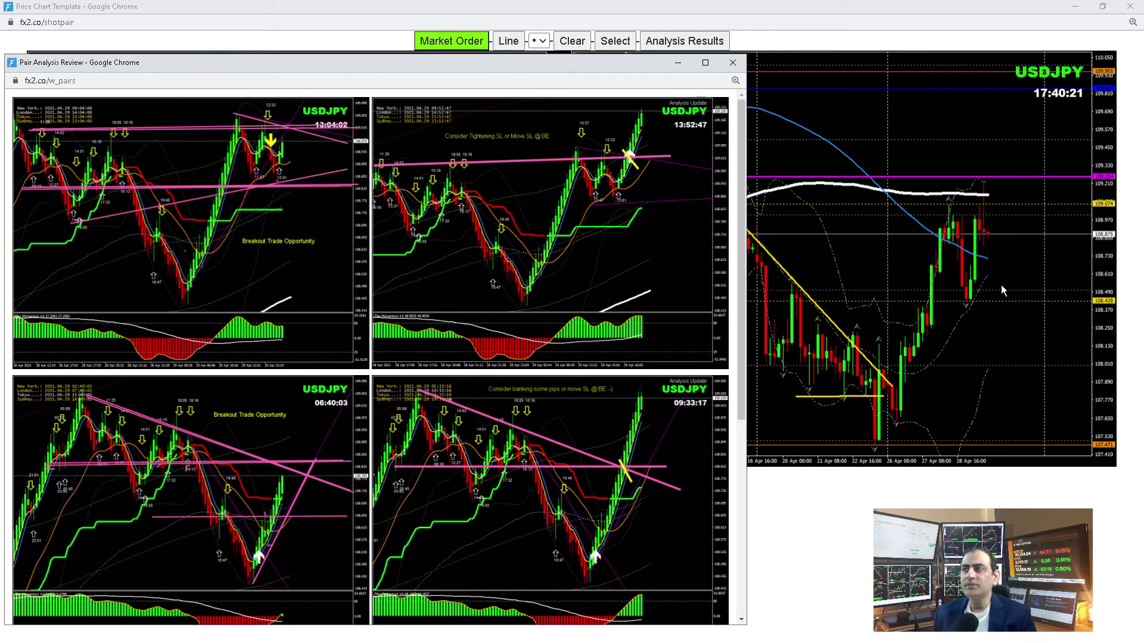
click(974, 303)
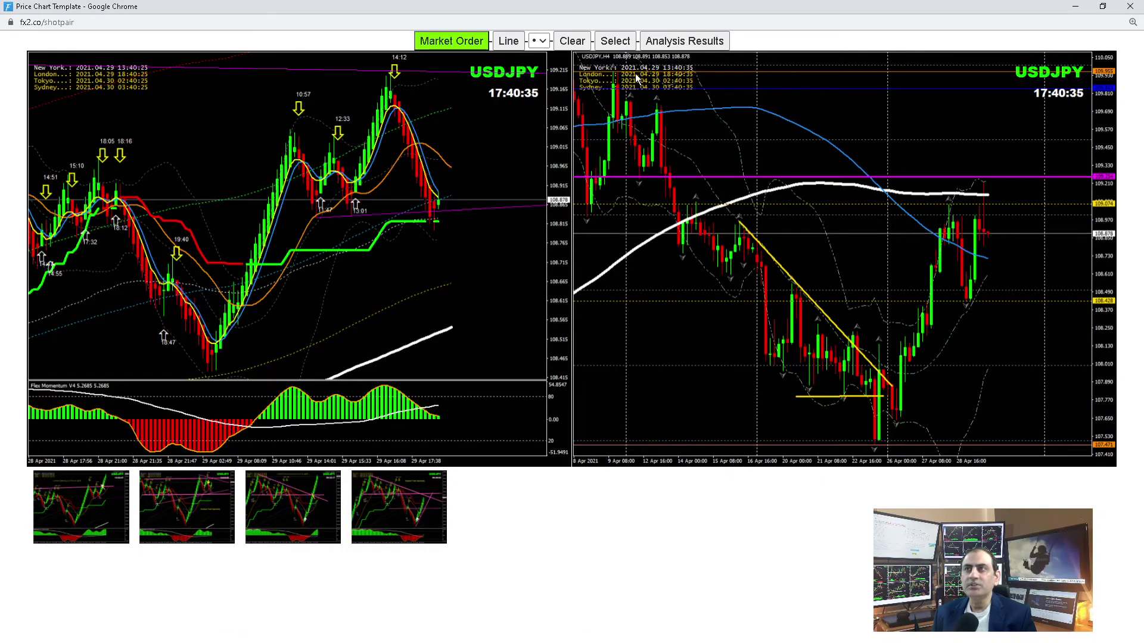
click(680, 46)
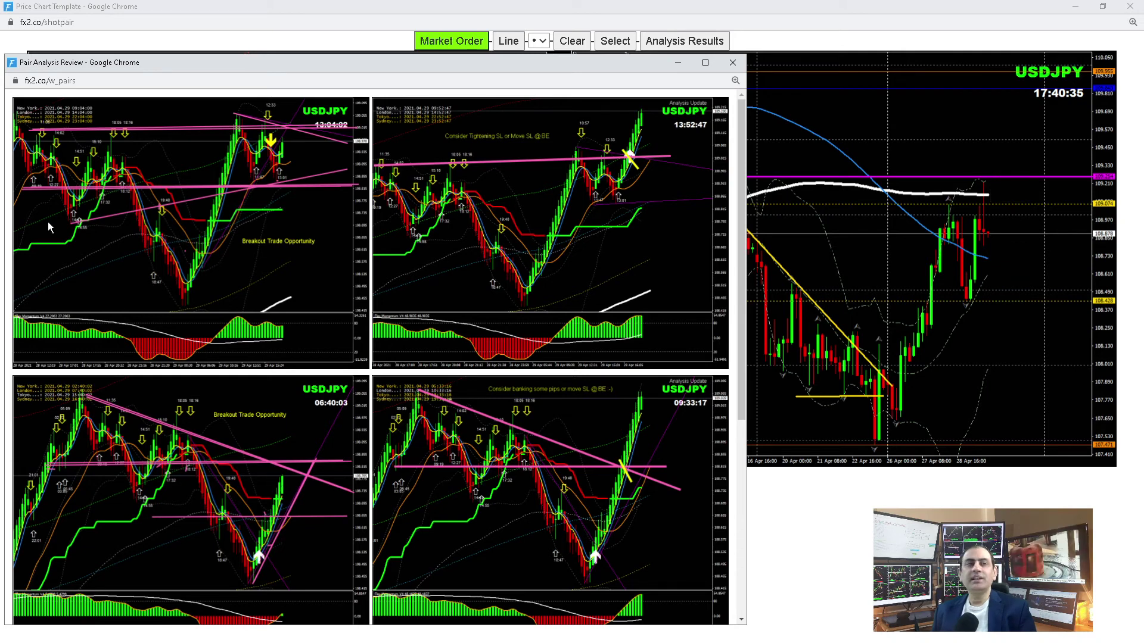
- Circle the latest high at the pink line on the USDJPY four-hour chart, and close the results and the chart
click(984, 179)
drag(987, 180, 981, 175)
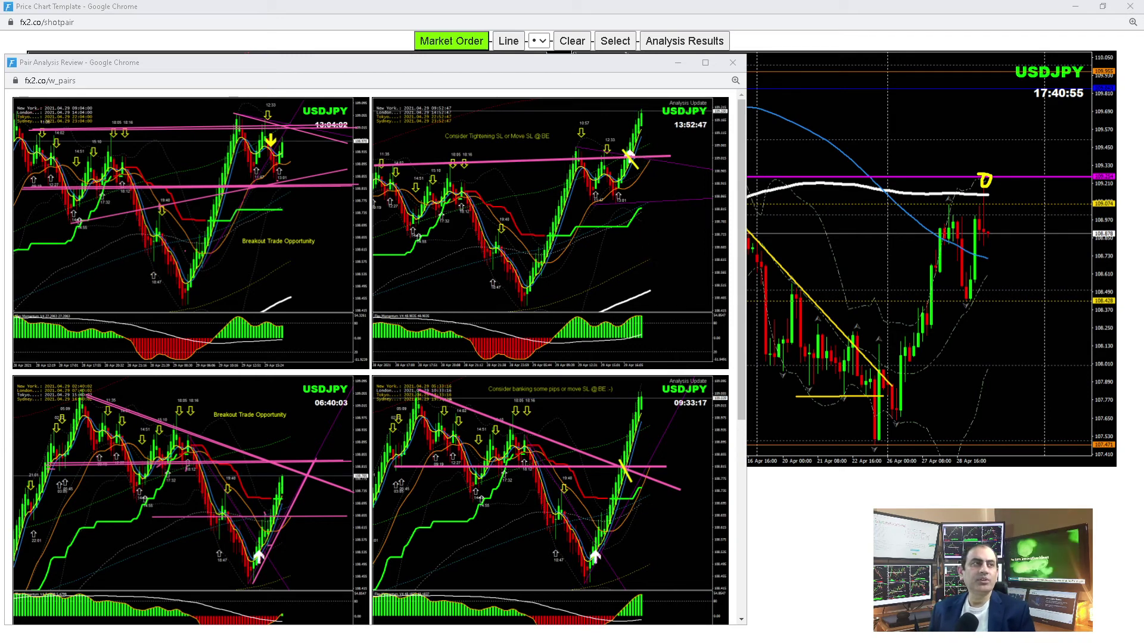
click(734, 66)
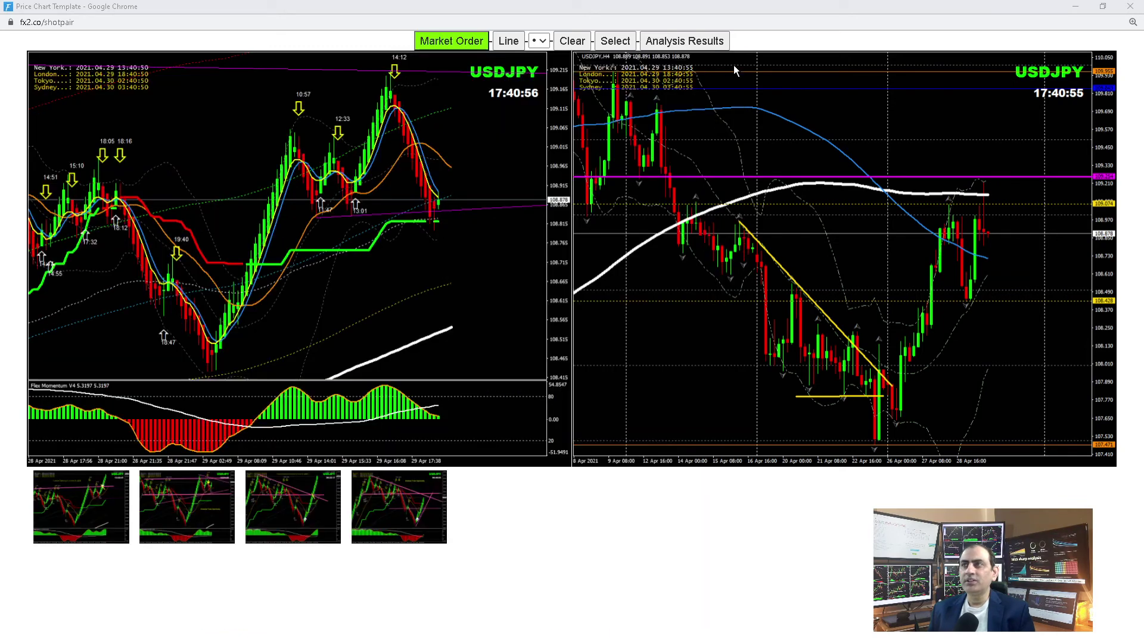
click(1130, 6)
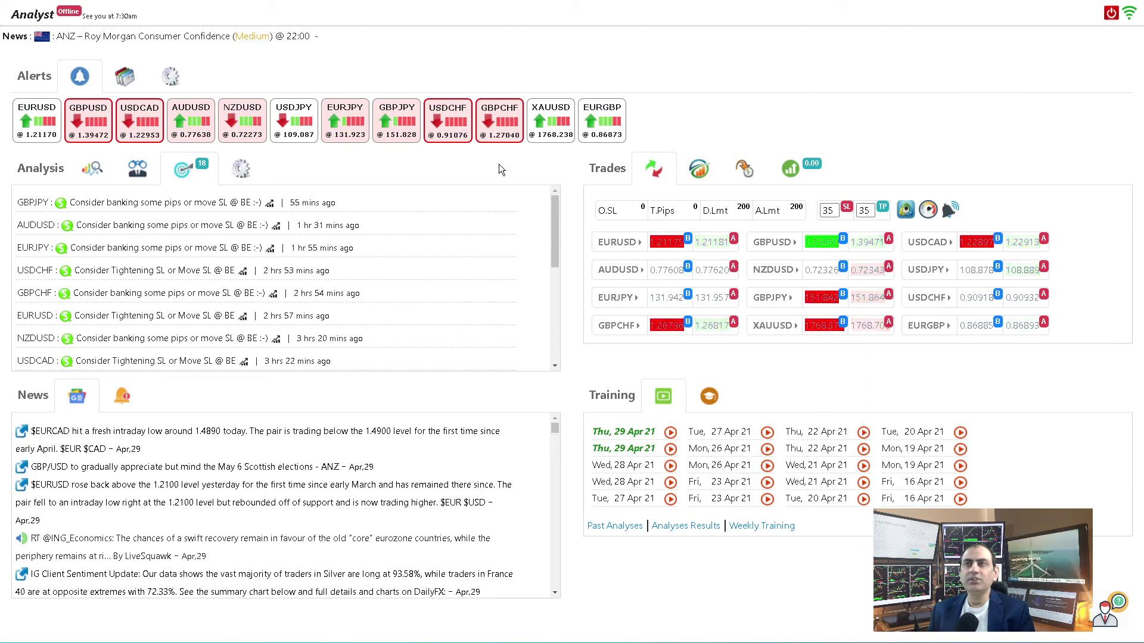